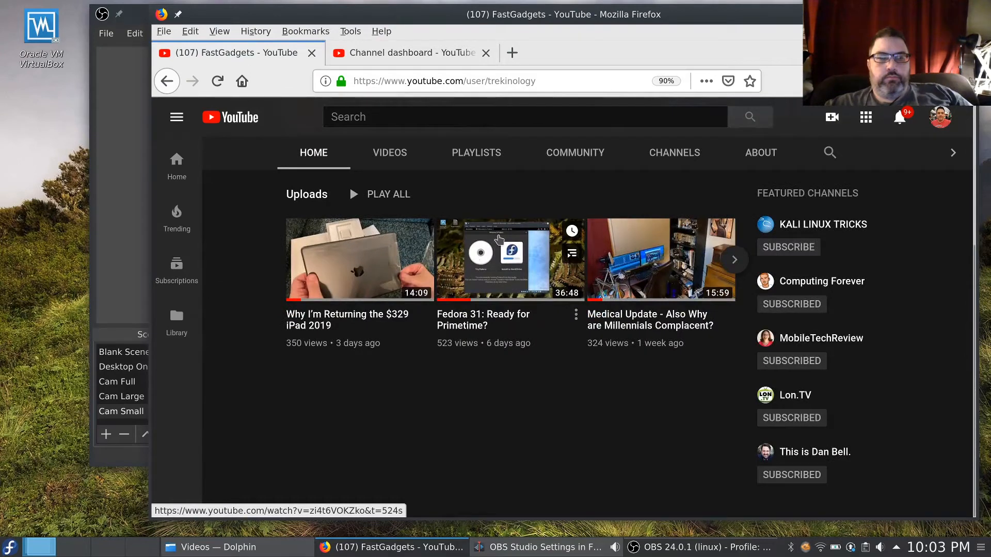
Step: Open the FastGadgets channel's list of uploaded videos and browse through the older uploads
scroll(546, 387, "up", 4)
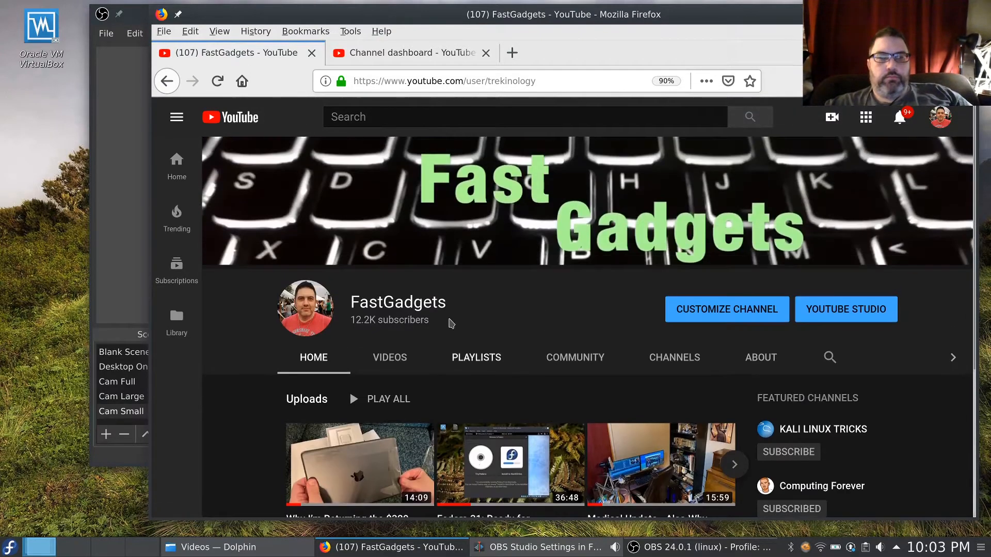
left_click(386, 364)
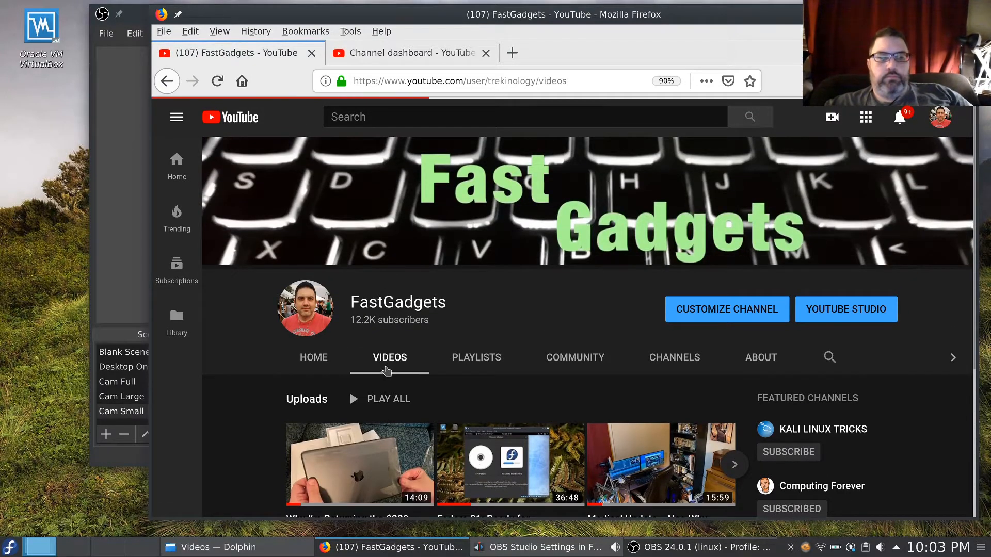
scroll(387, 371, "down", 5)
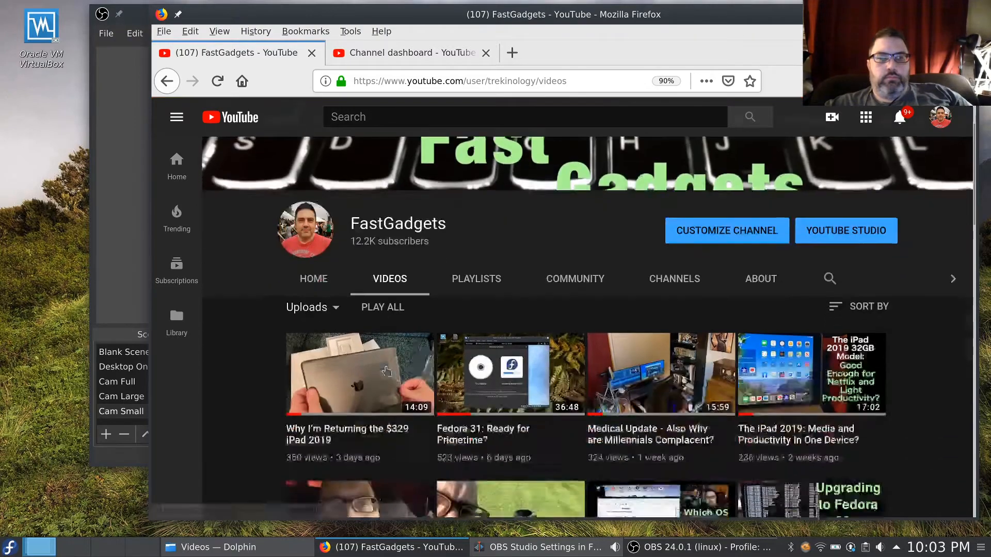
scroll(387, 370, "down", 6)
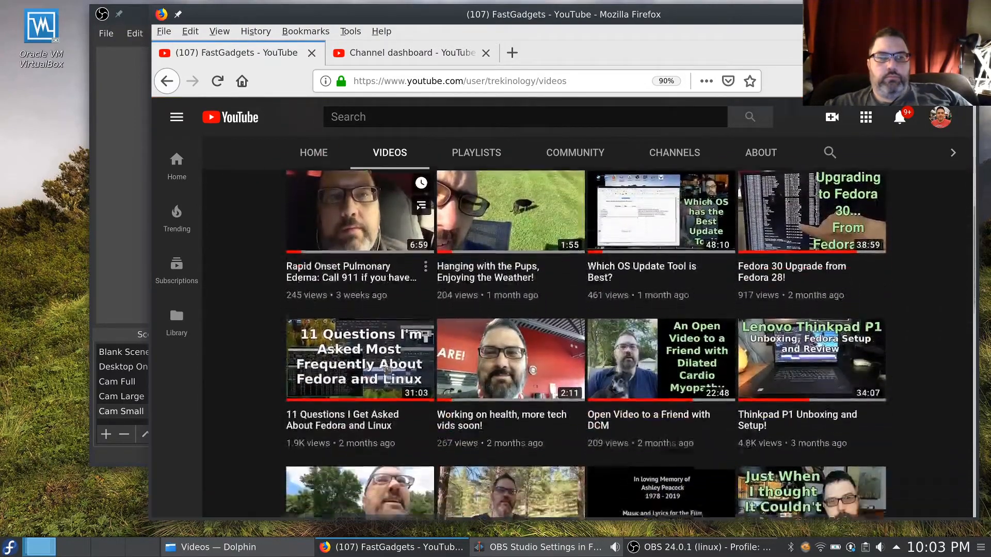
scroll(386, 371, "down", 4)
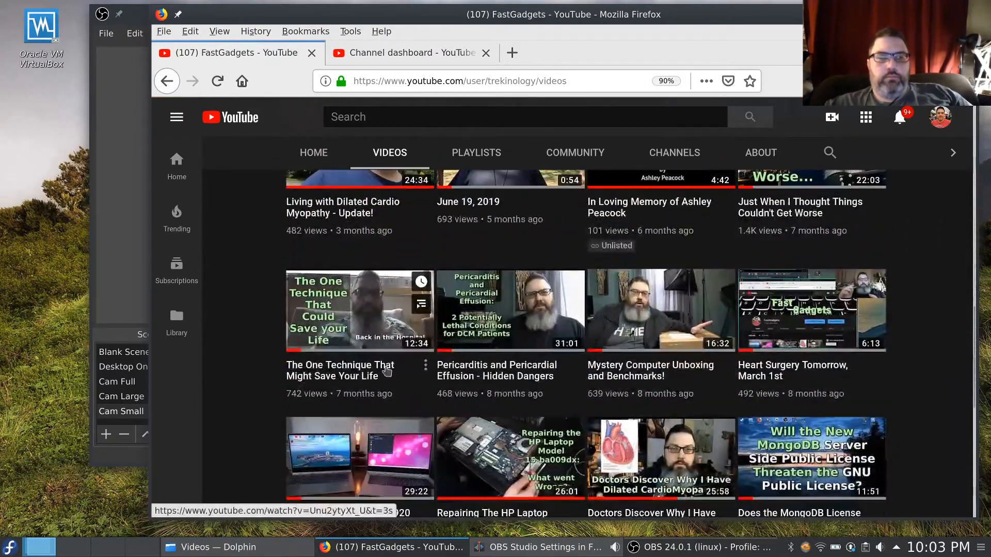
Step: Switch to OBS and show the Desktop Only, Cam Large and Cam Full scenes in turn
key("alt+Tab")
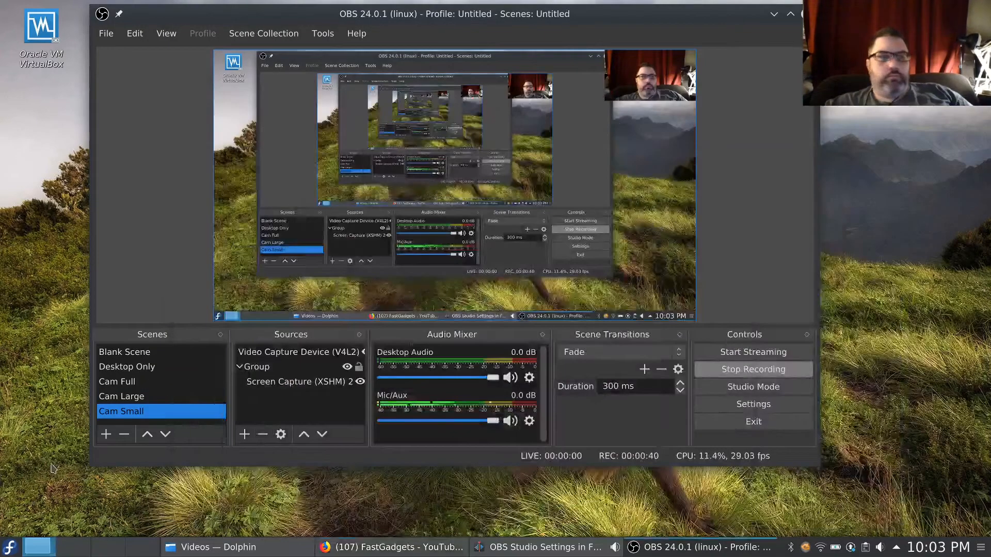
left_click(127, 367)
left_click(119, 405)
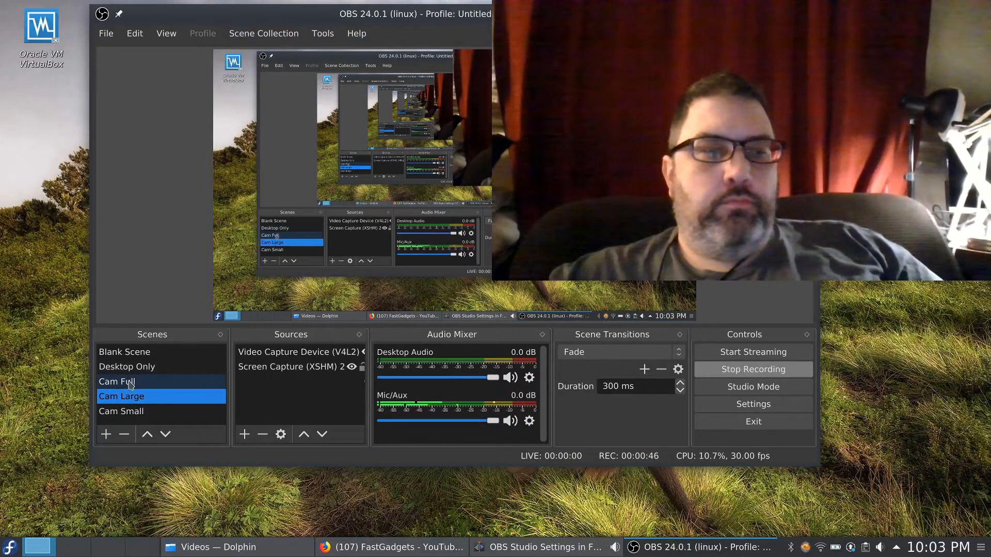
left_click(129, 382)
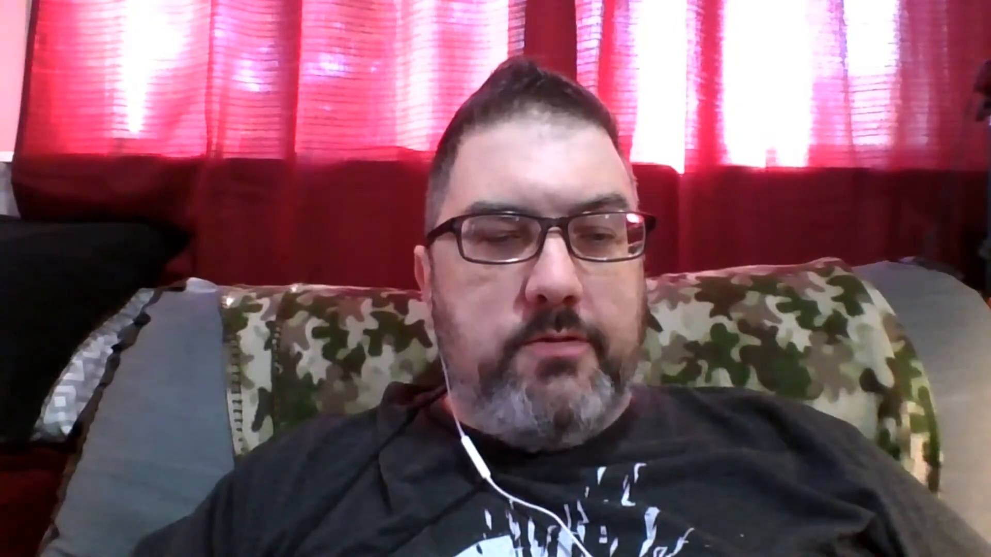
Step: Switch to the Cam Small scene and reposition the OBS window on the desktop
left_click(278, 451)
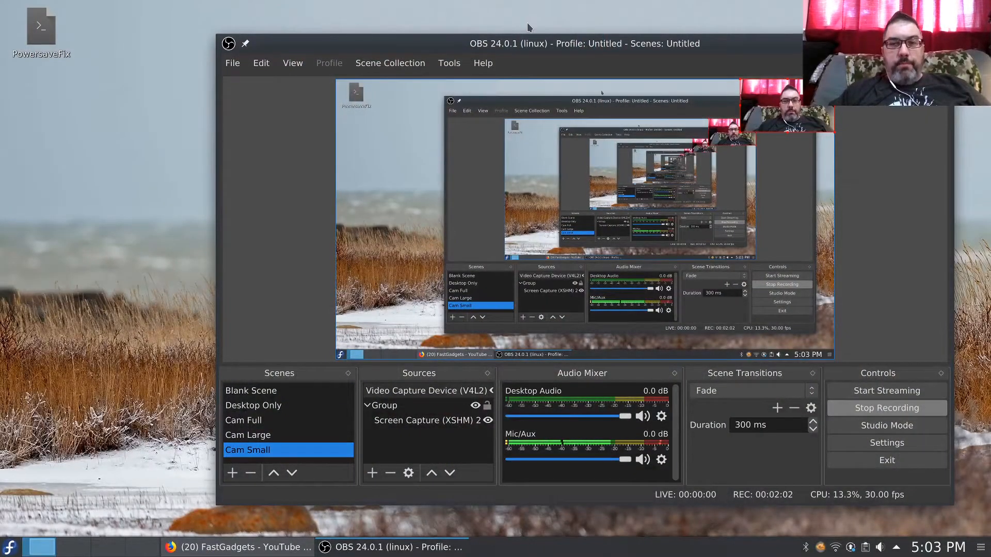
left_click_drag(561, 46, 454, 48)
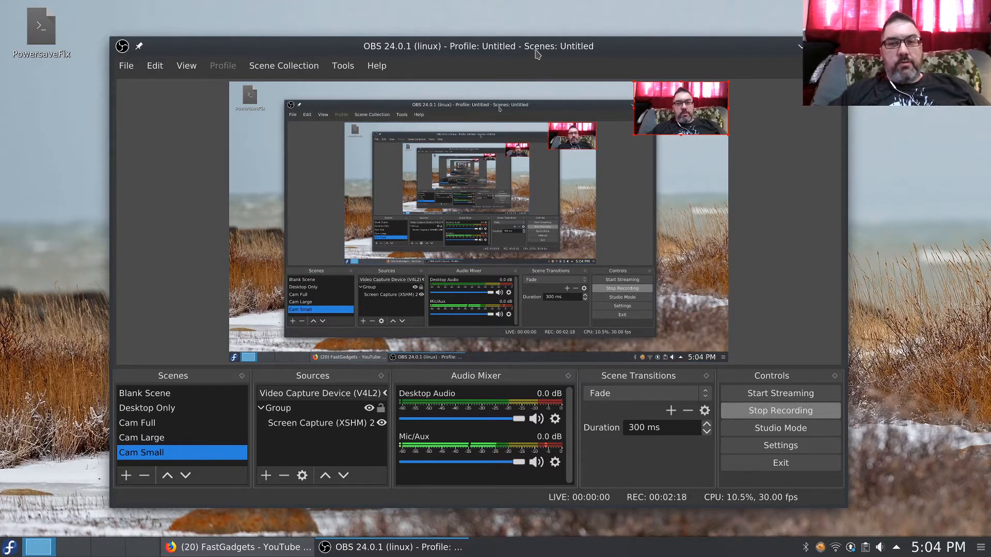
left_click_drag(535, 49, 629, 47)
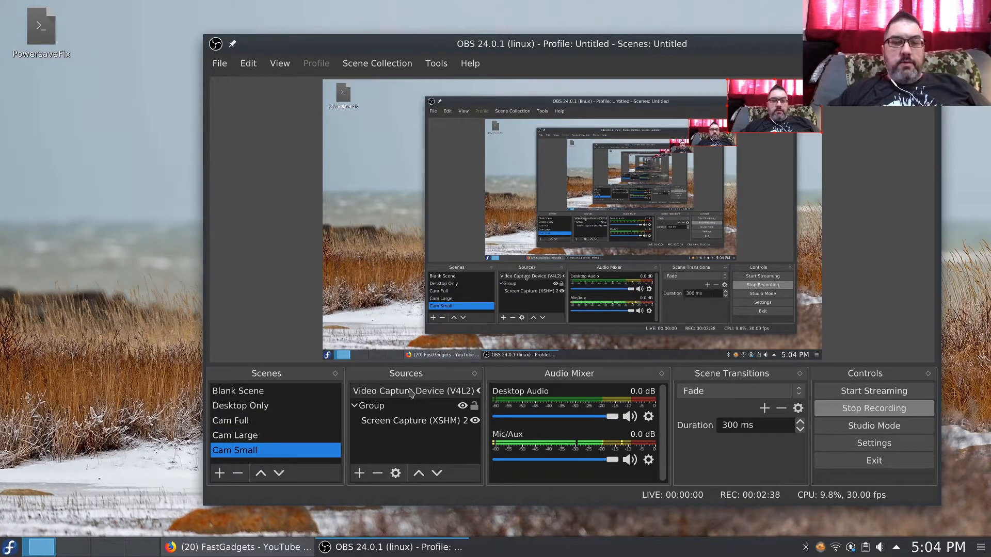
Step: Check the headphone and microphone levels in the system's audio volume settings
left_click(396, 422)
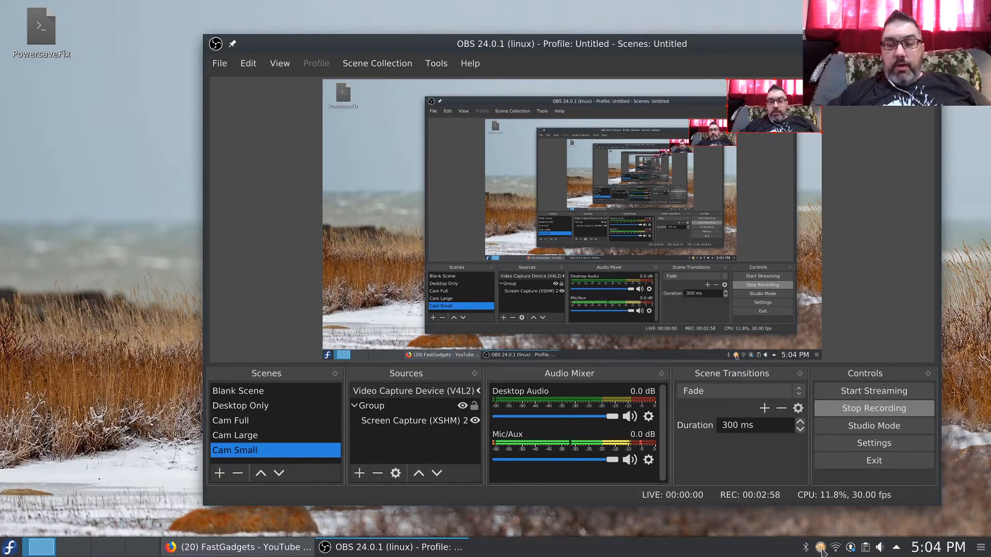
left_click(880, 547)
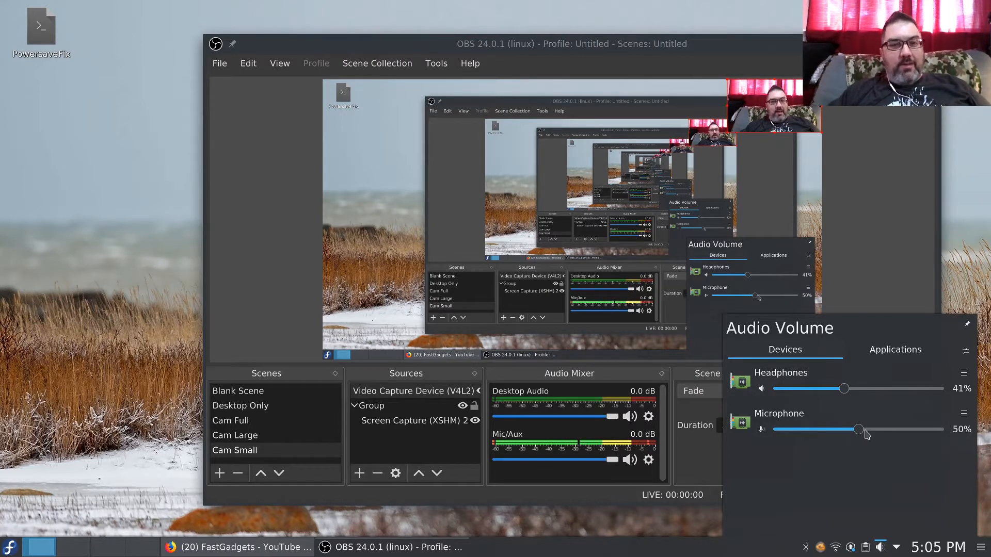
left_click(972, 281)
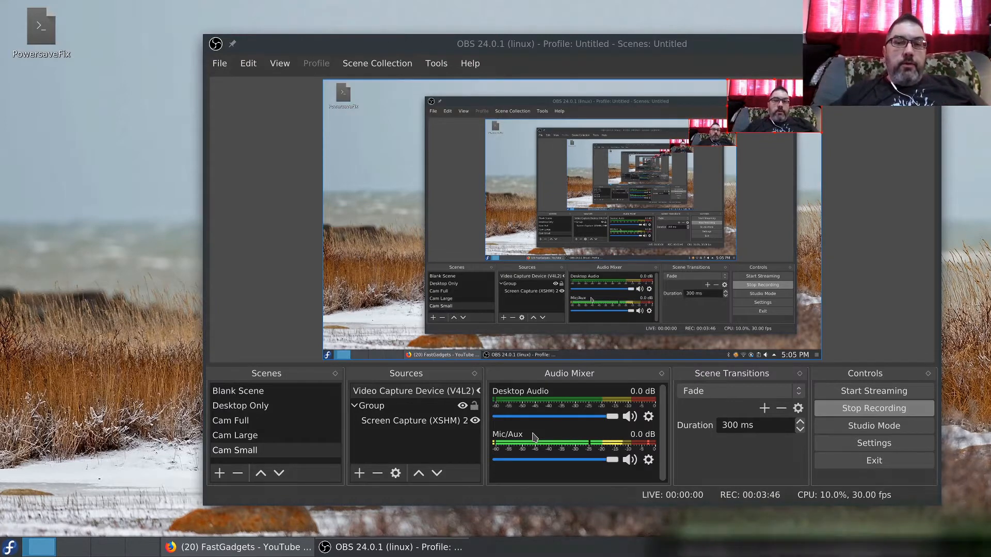
Step: Switch to the Cam Large scene and open the advanced audio properties from the Mic/Aux channel
left_click_drag(543, 45, 419, 50)
left_click(124, 443)
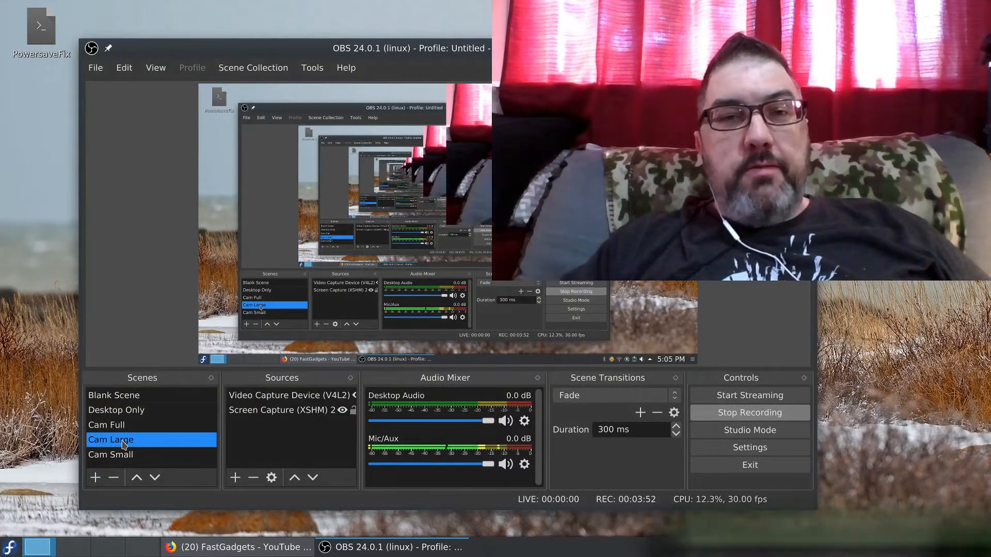
left_click(523, 465)
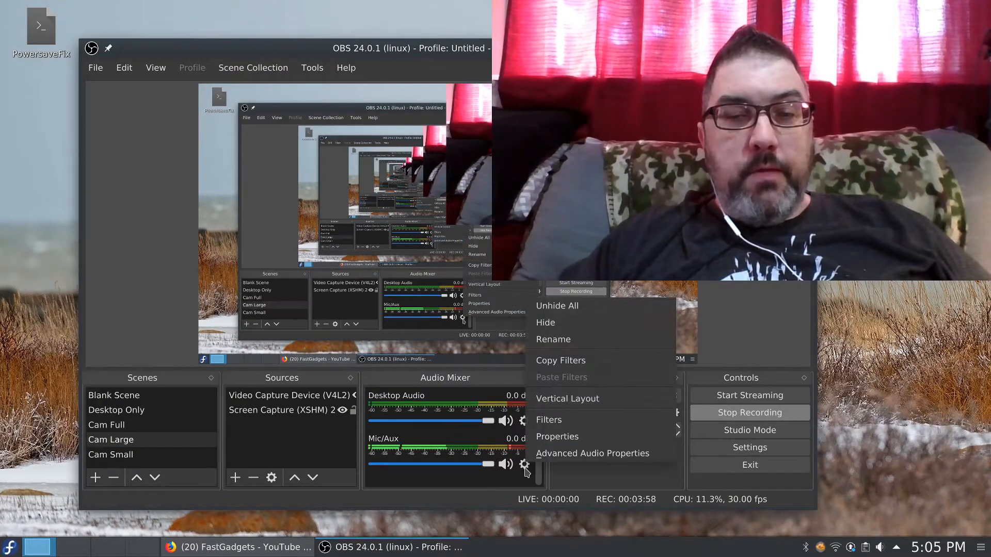
left_click(572, 454)
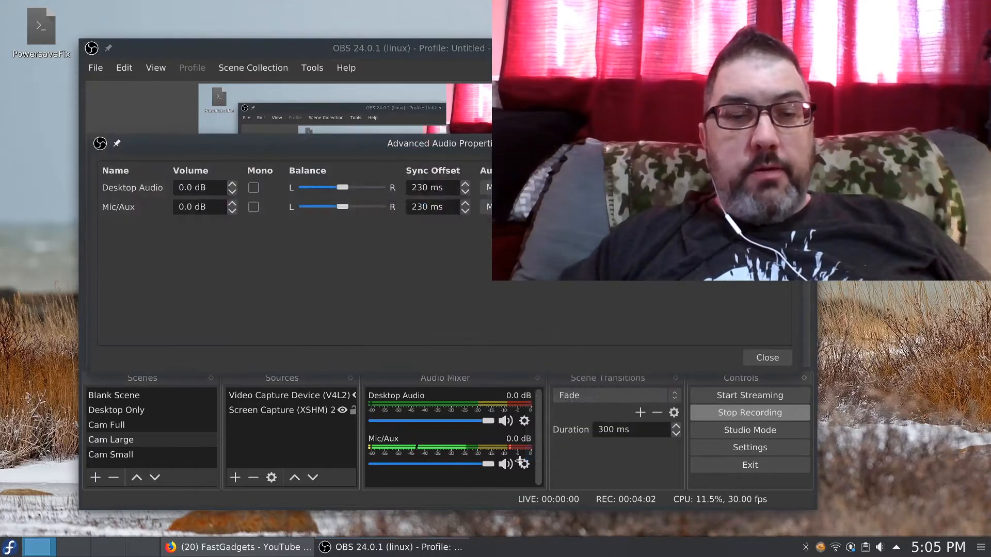
Step: Switch to the Cam Small scene, examine the Desktop Audio sync offset in the advanced audio properties, and close them
left_click(130, 457)
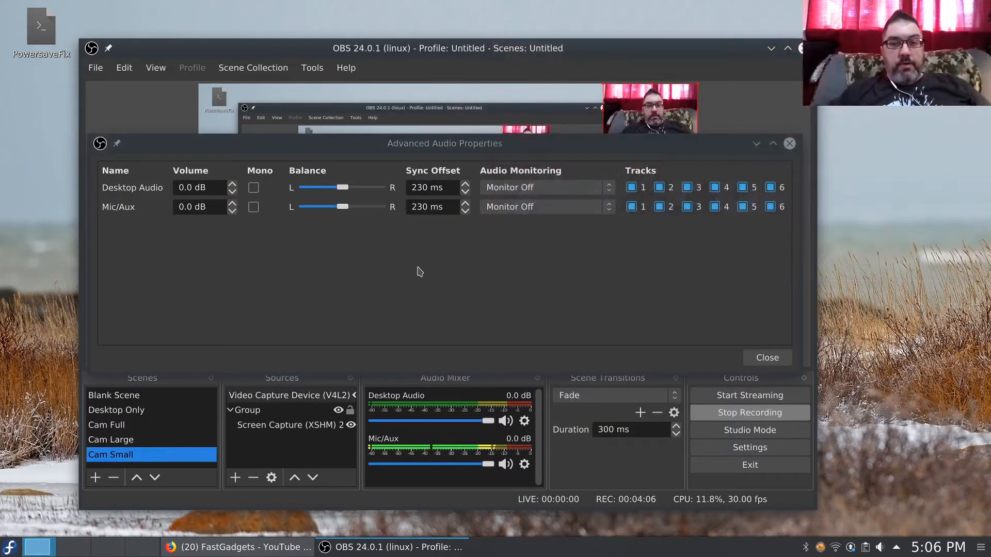
left_click_drag(435, 148, 417, 207)
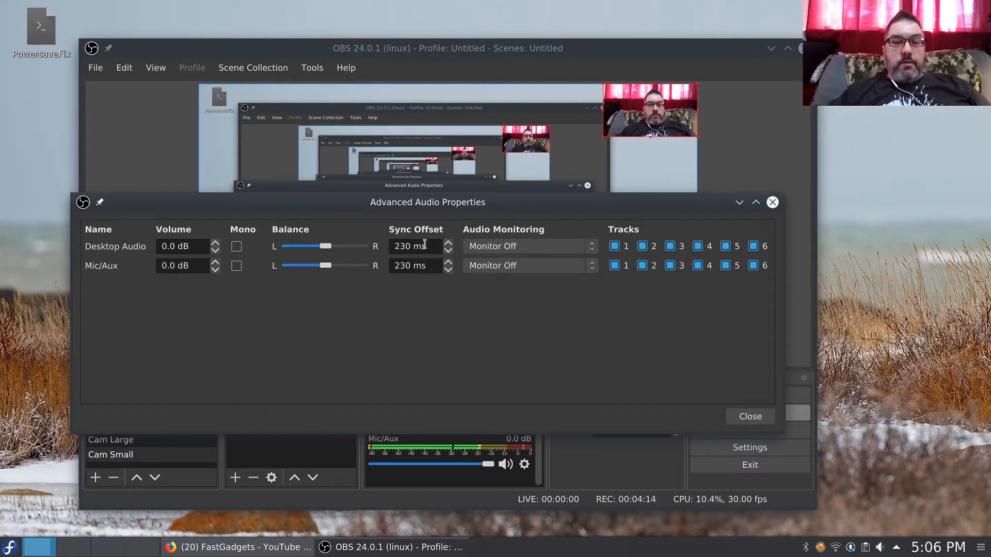
left_click_drag(425, 243, 391, 243)
left_click(434, 248)
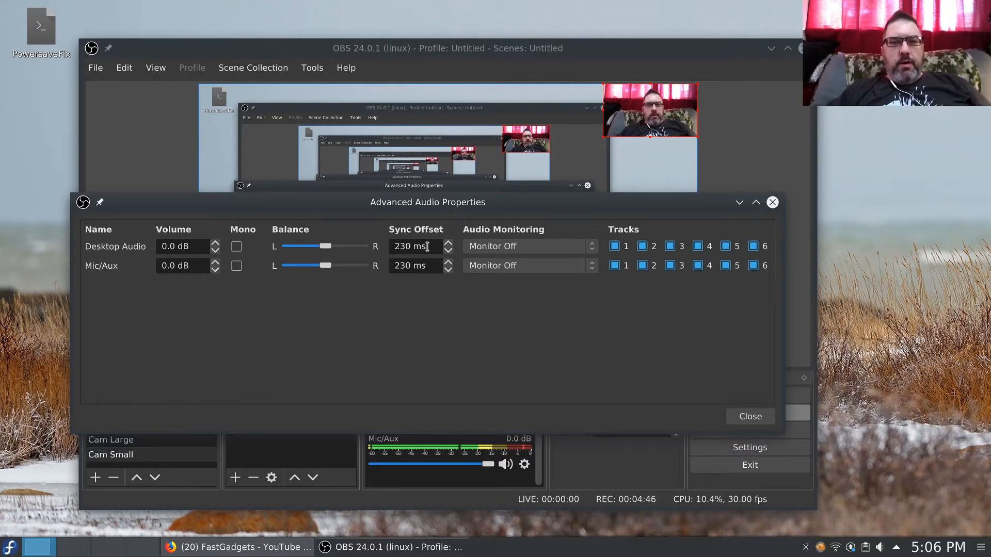
left_click_drag(427, 247, 398, 247)
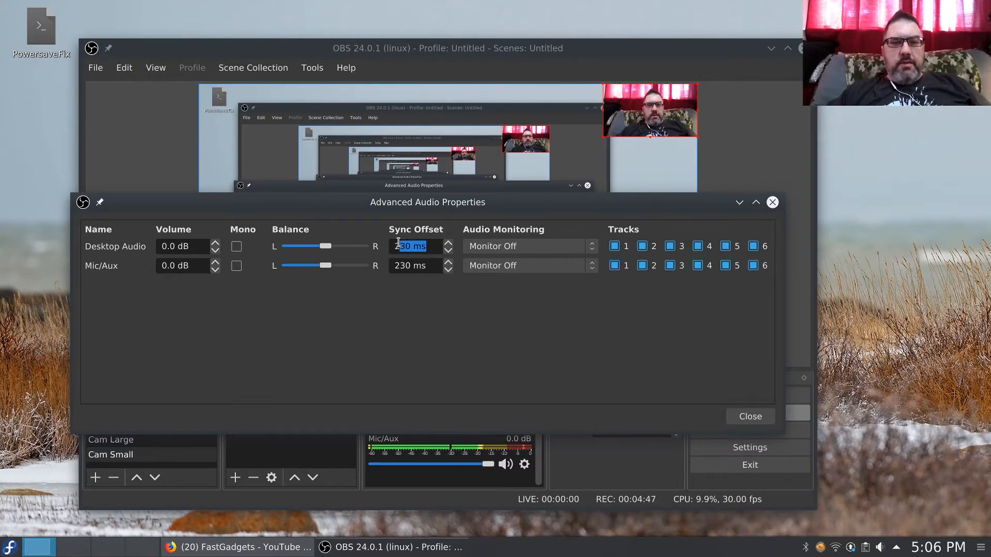
left_click(429, 247)
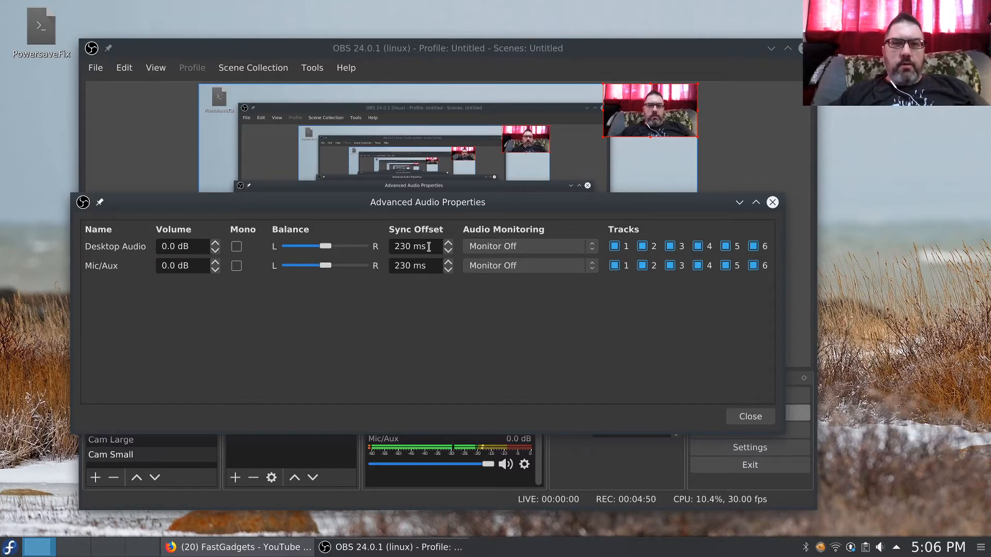
left_click_drag(431, 247, 392, 241)
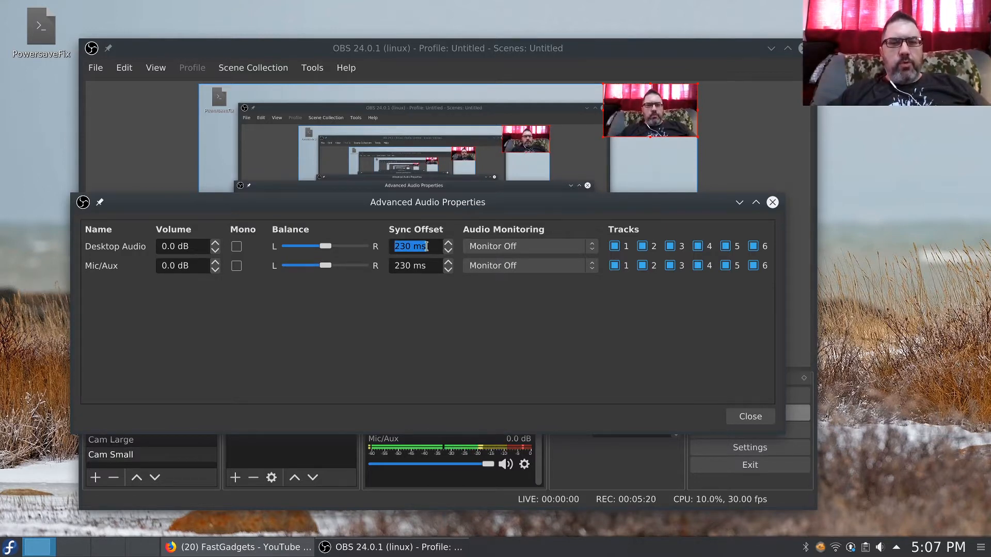
left_click(750, 416)
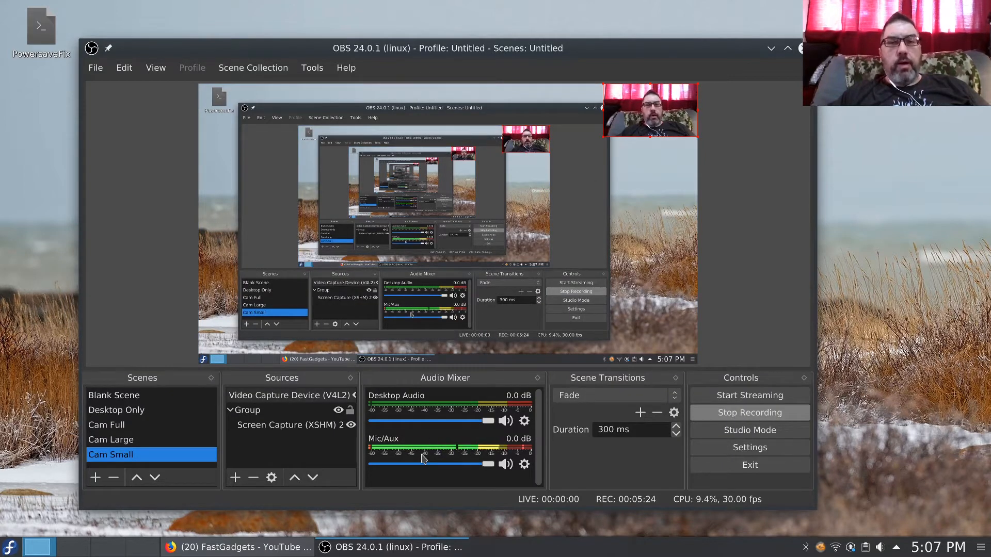
Step: Cycle through the Cam Large, Cam Full and Desktop Only scenes, ending on Cam Small
left_click(124, 442)
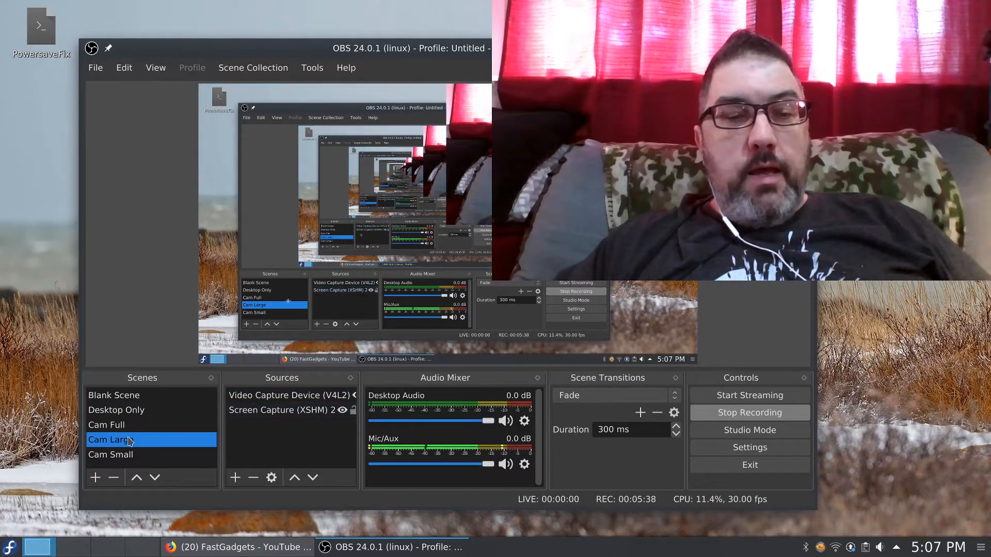
left_click(108, 424)
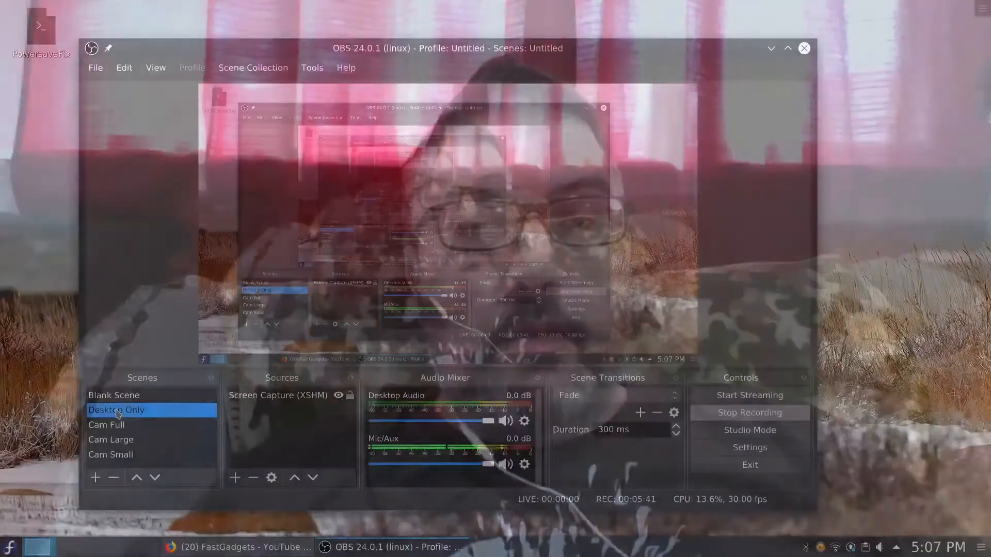
left_click(117, 410)
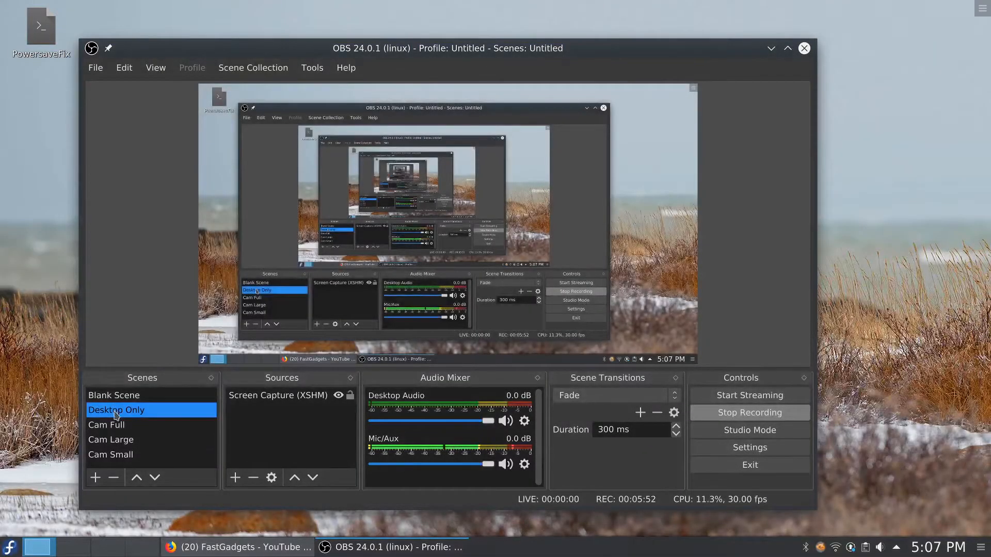
left_click(110, 454)
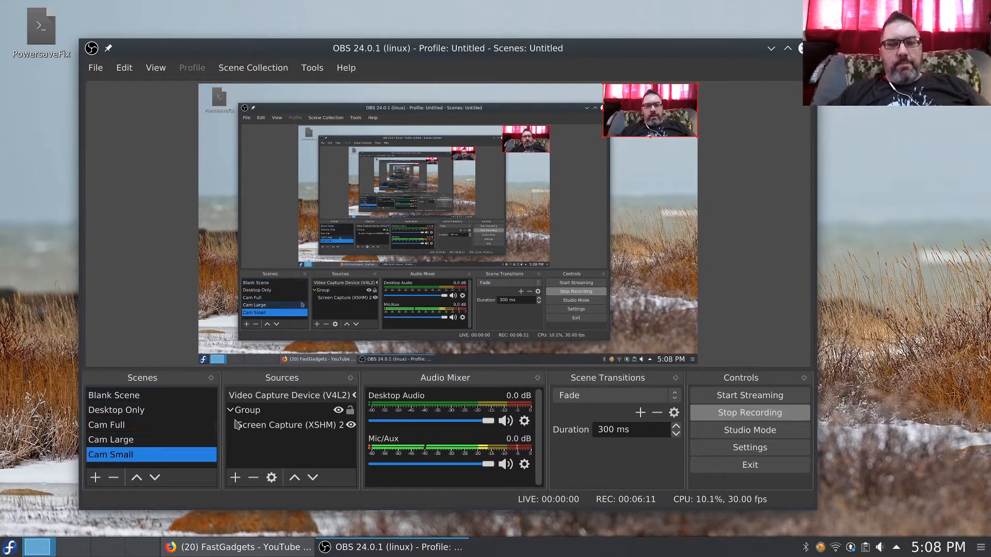
Step: Open the properties of the Cam Small scene's Video Capture Device (V4L2) source and reposition the dialog
left_click(289, 396)
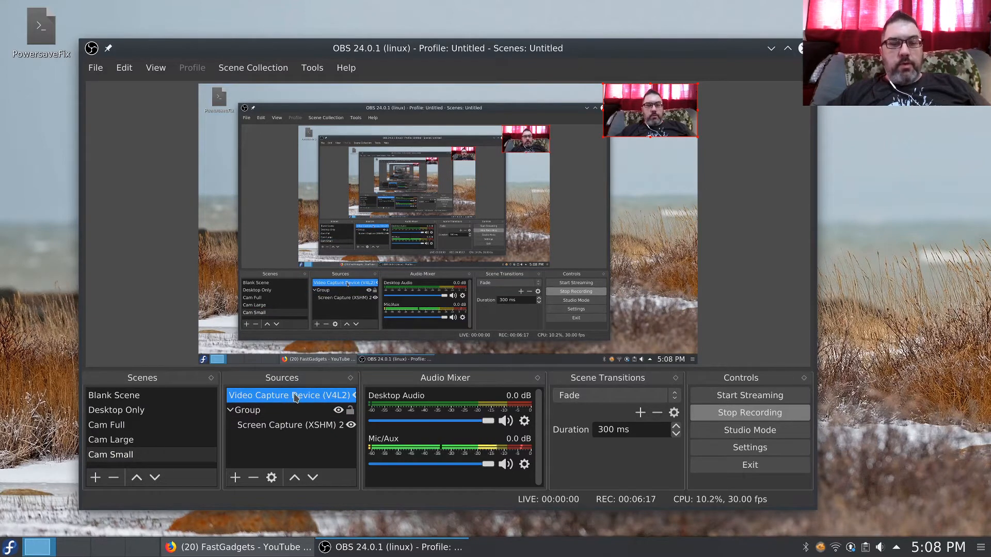
left_click(269, 479)
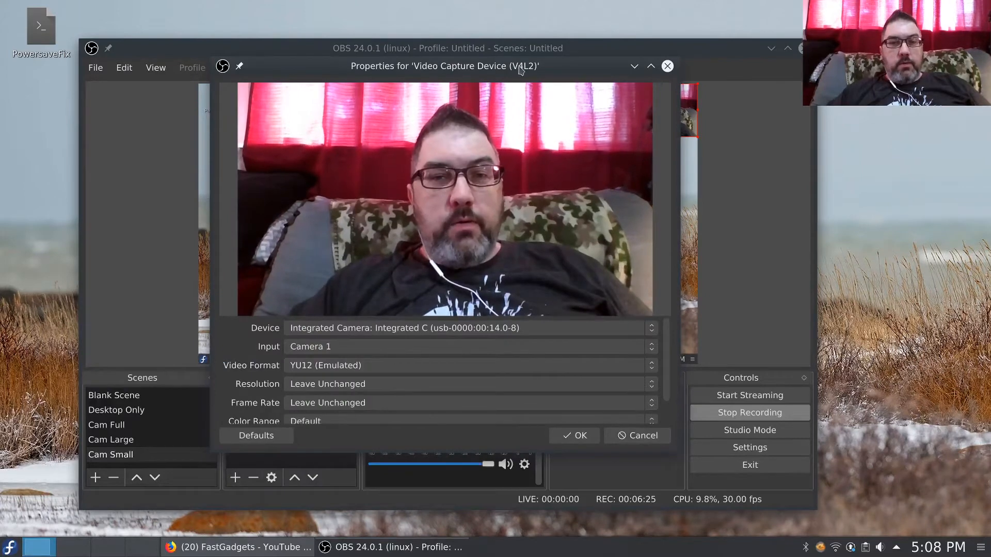
left_click_drag(505, 66, 399, 91)
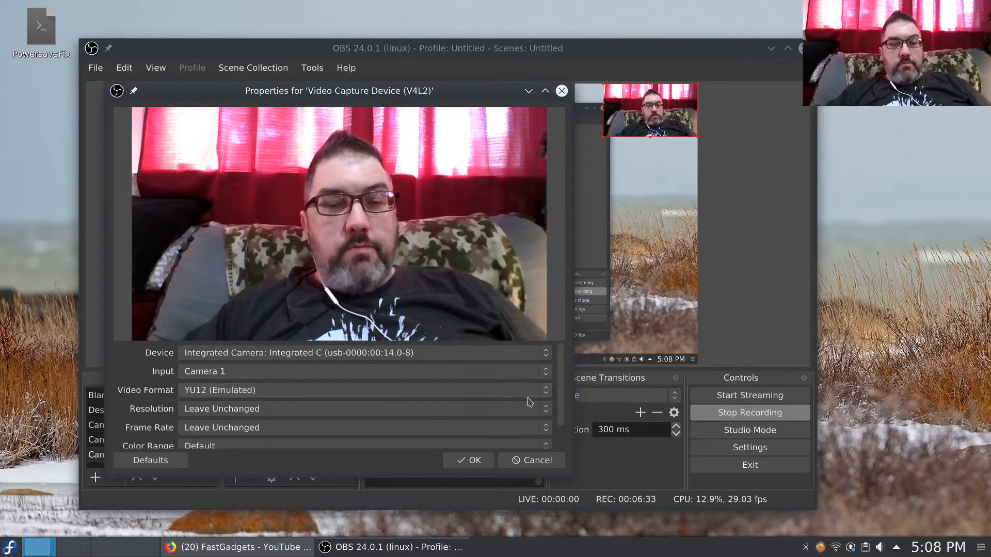
Step: Examine the video format and resolution options offered for the integrated camera, keeping the current selections
left_click(546, 394)
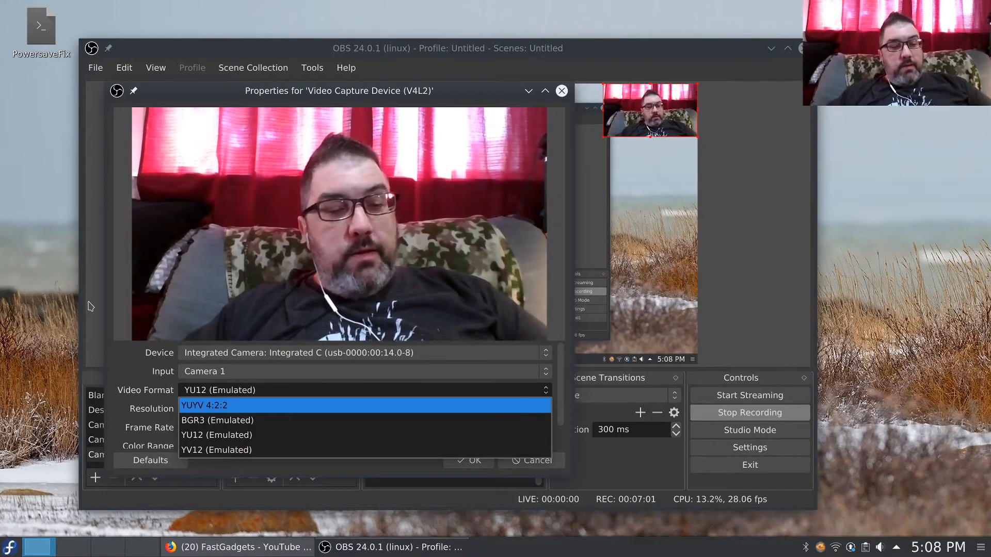
left_click(207, 247)
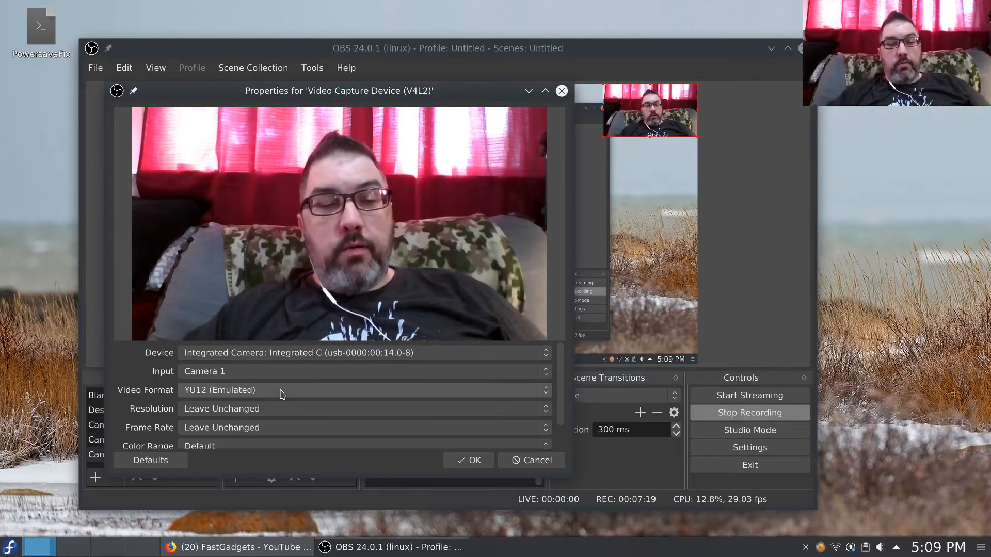
left_click(546, 410)
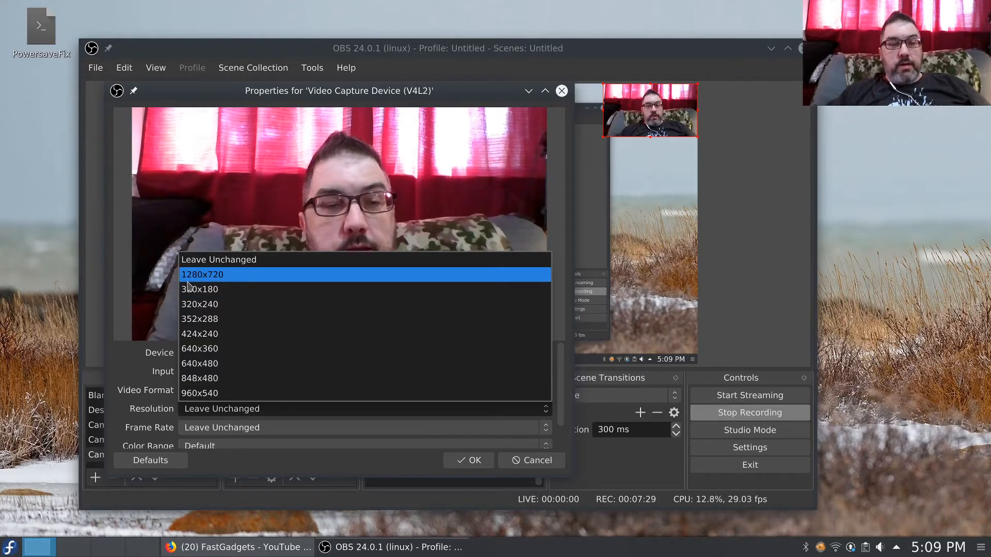
key("Escape")
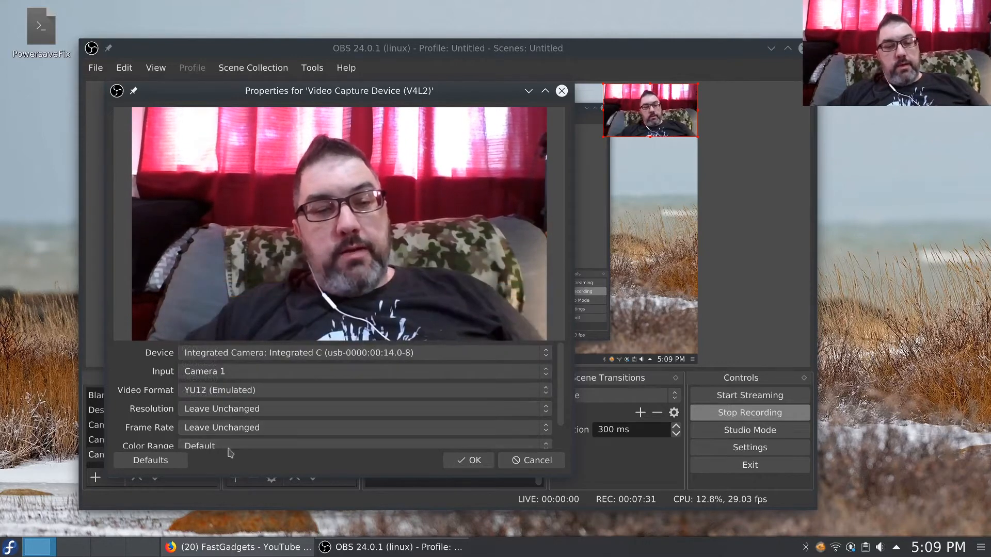
Step: Review the remaining webcam capture properties down to the buffering option and close them without saving
scroll(397, 429, "down", 1)
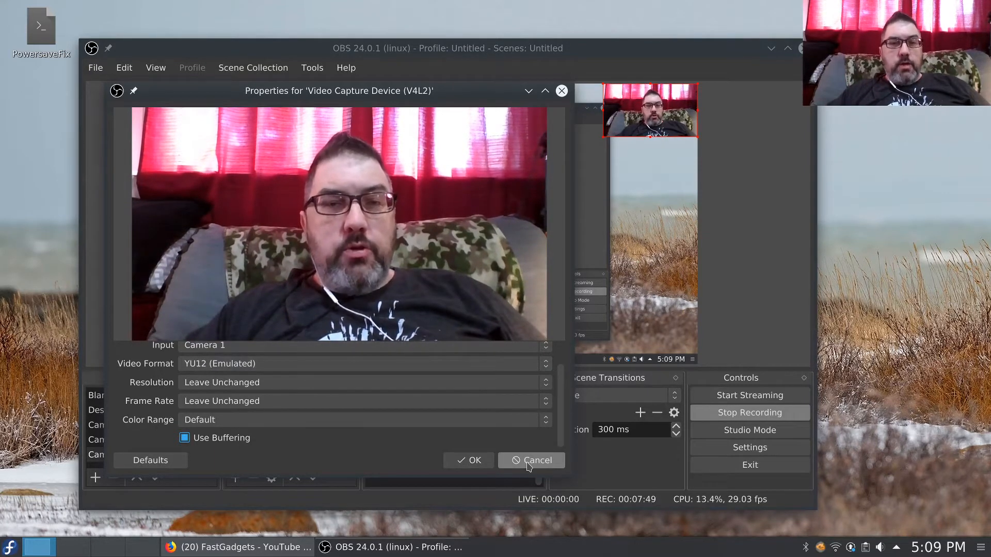
left_click(555, 466)
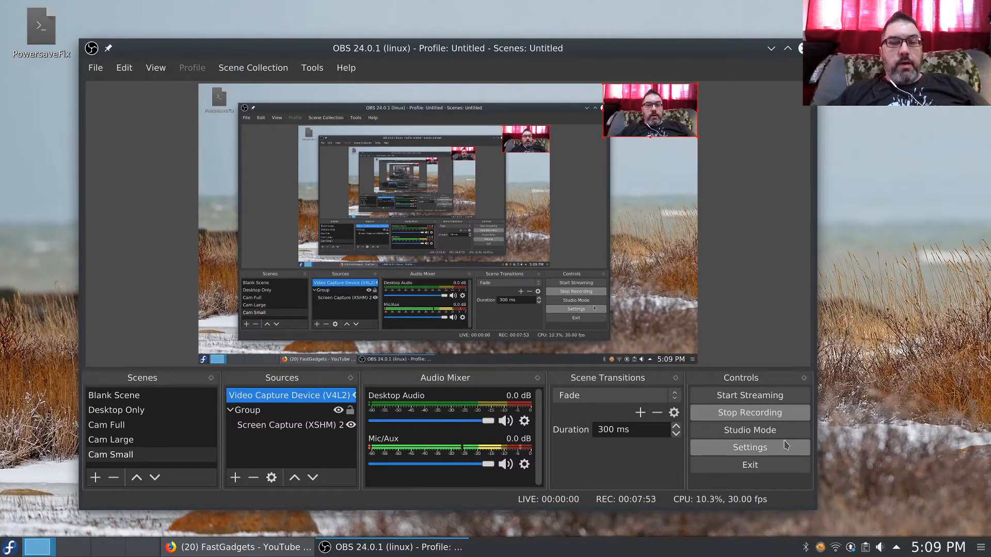
Step: Try YouTube / YouTube Gaming as the streaming service in the stream settings and discard the change
left_click(758, 450)
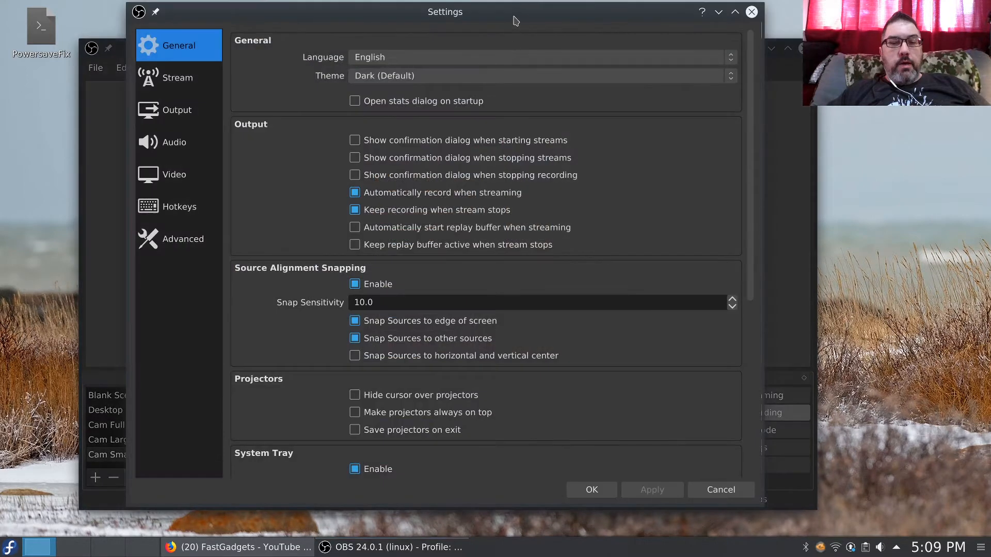
left_click_drag(514, 21, 441, 28)
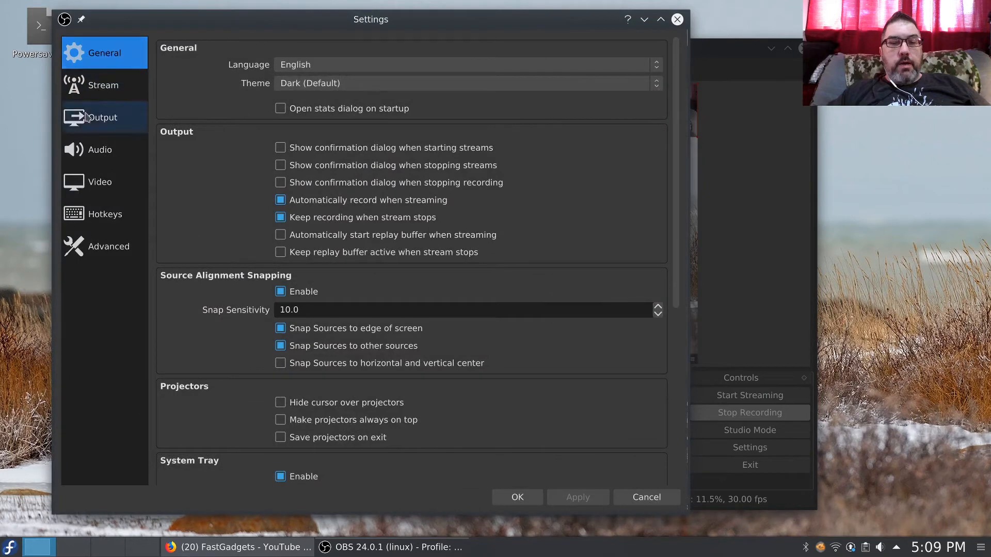
left_click(93, 87)
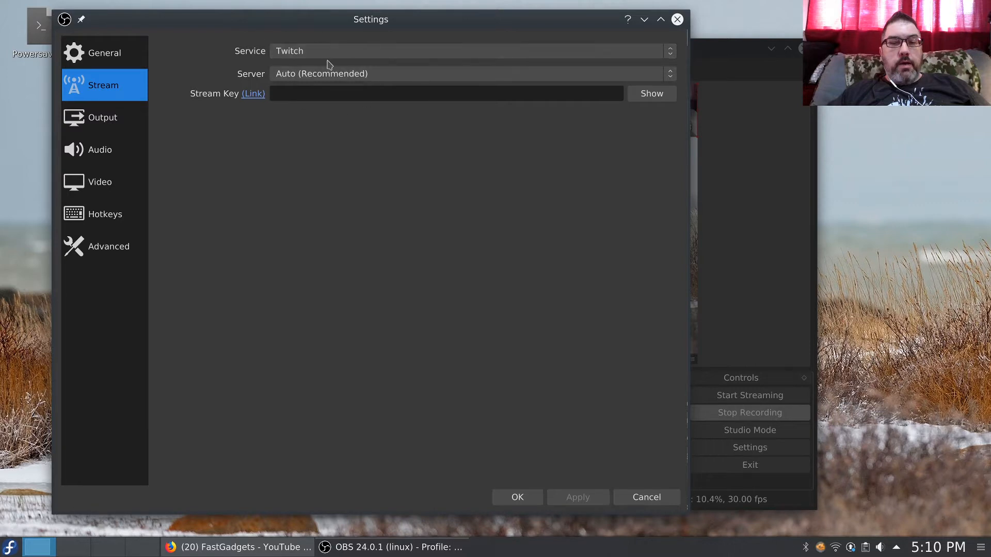
left_click_drag(406, 20, 386, 28)
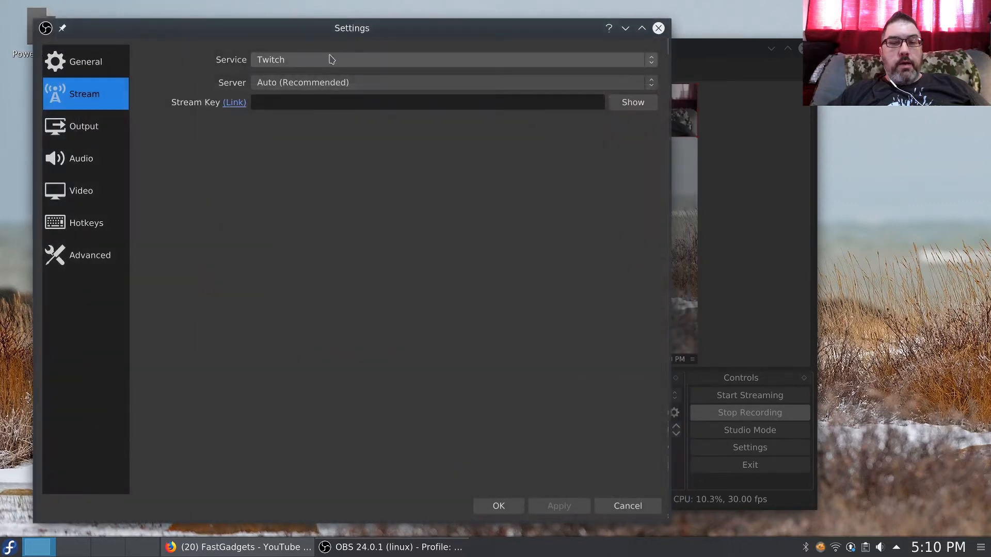
left_click(322, 63)
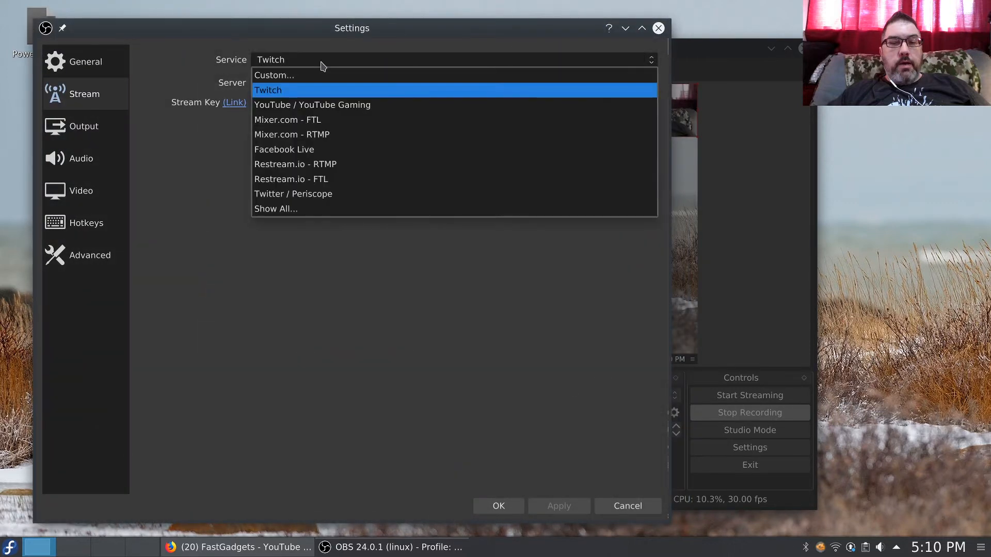
left_click(326, 103)
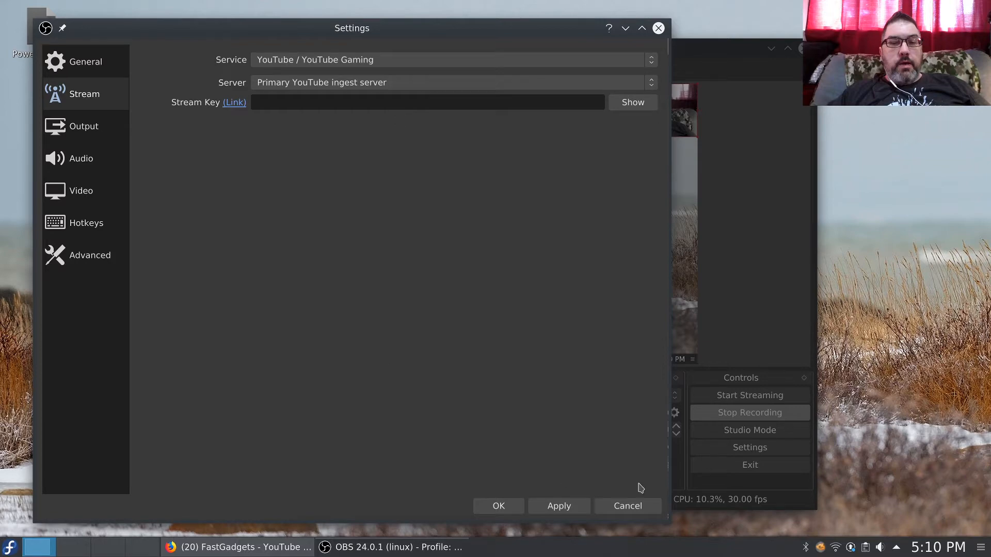
left_click(628, 506)
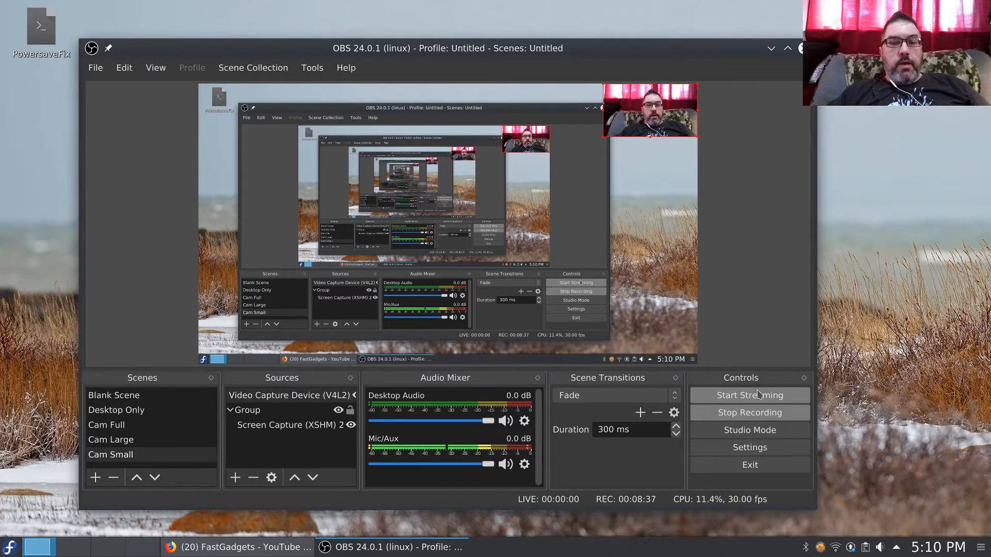
Step: Switch to the Desktop Only scene
left_click(154, 426)
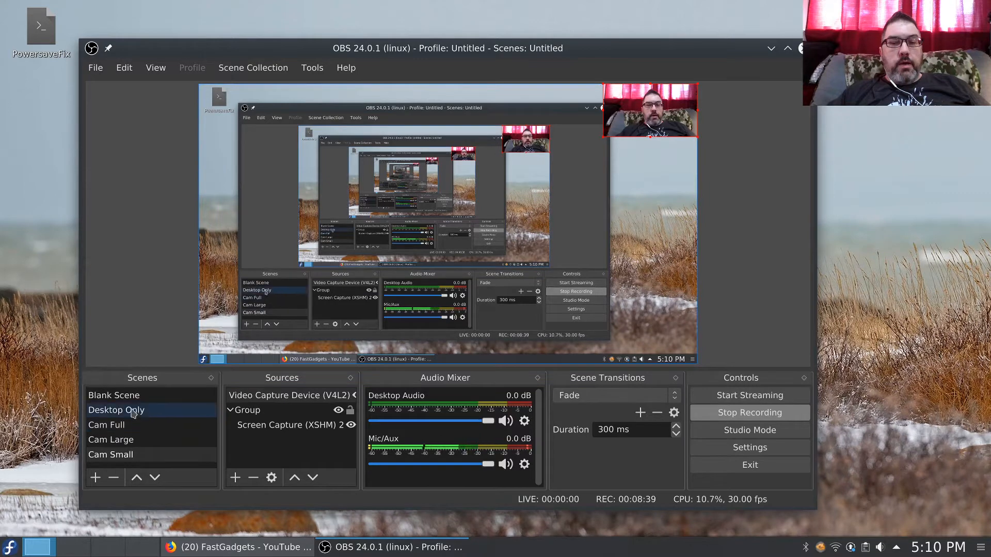
left_click(133, 410)
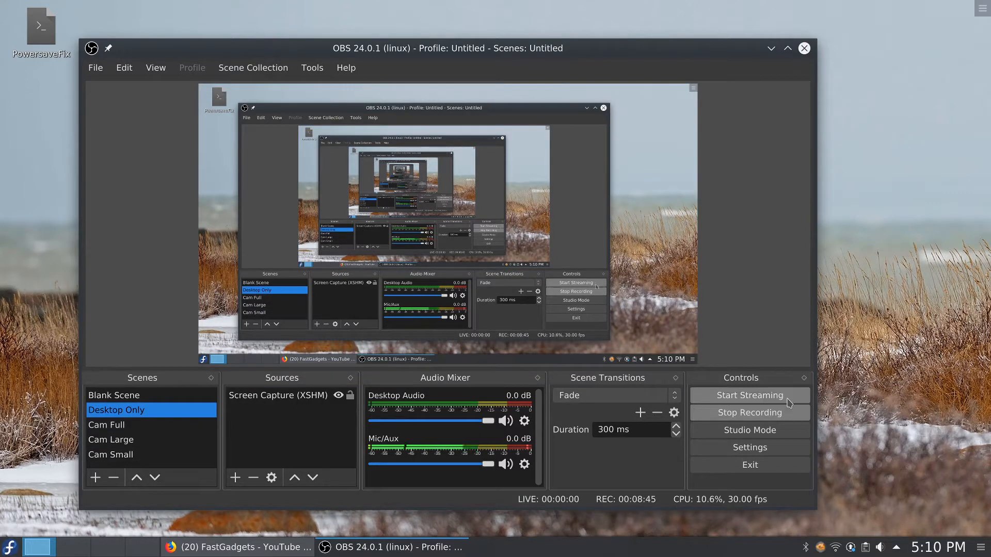
Step: Try Twitter / Periscope and YouTube / YouTube Gaming as the streaming service, discarding the stream settings changes
left_click(776, 448)
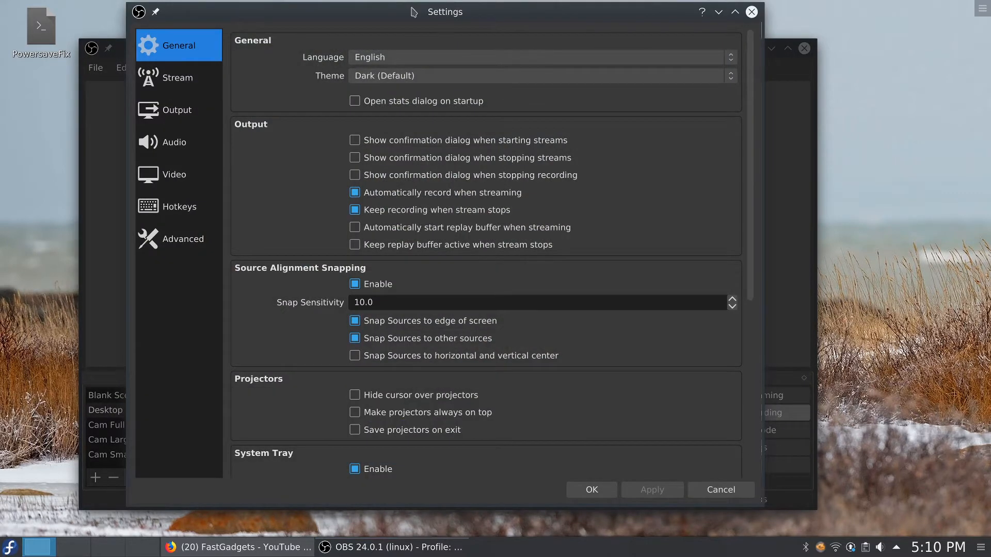
left_click(176, 78)
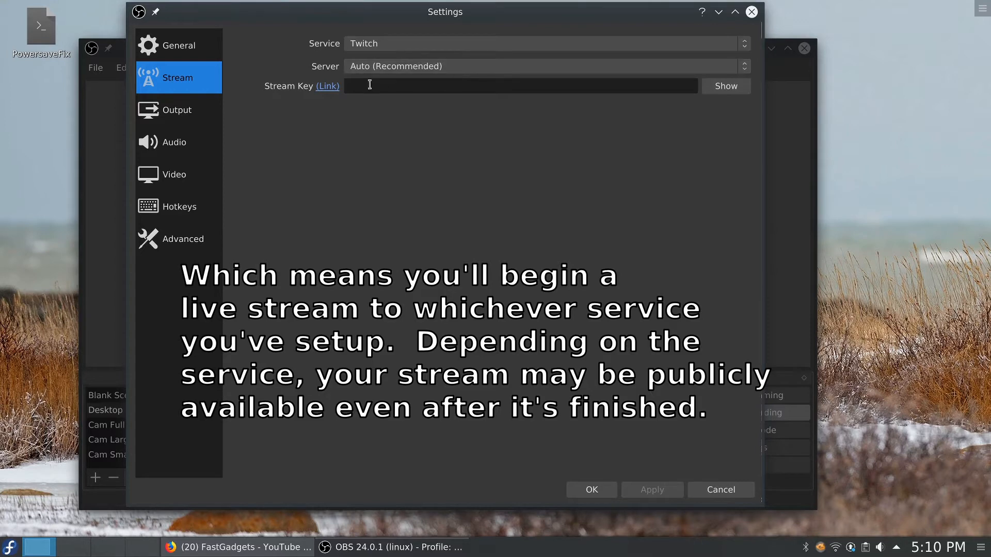
left_click(407, 44)
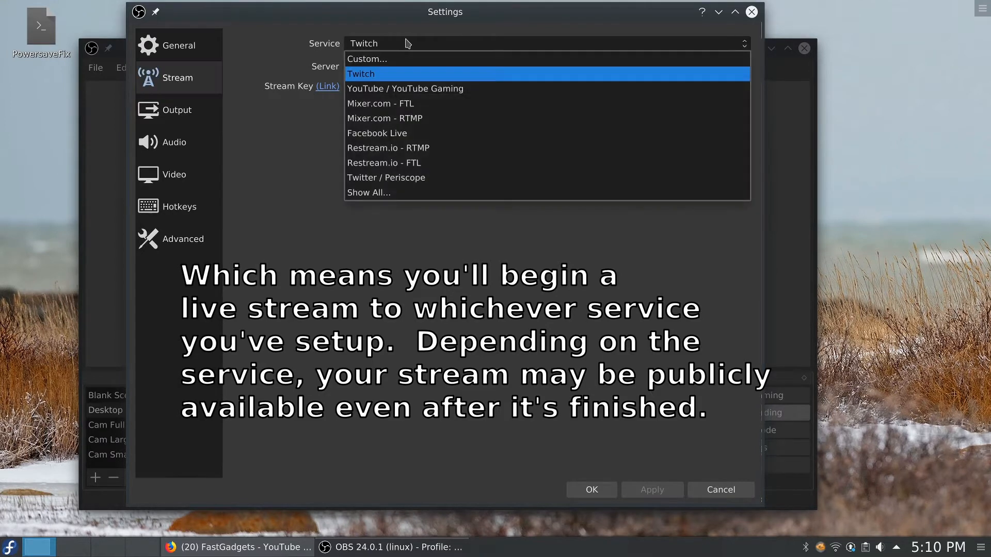
left_click(402, 179)
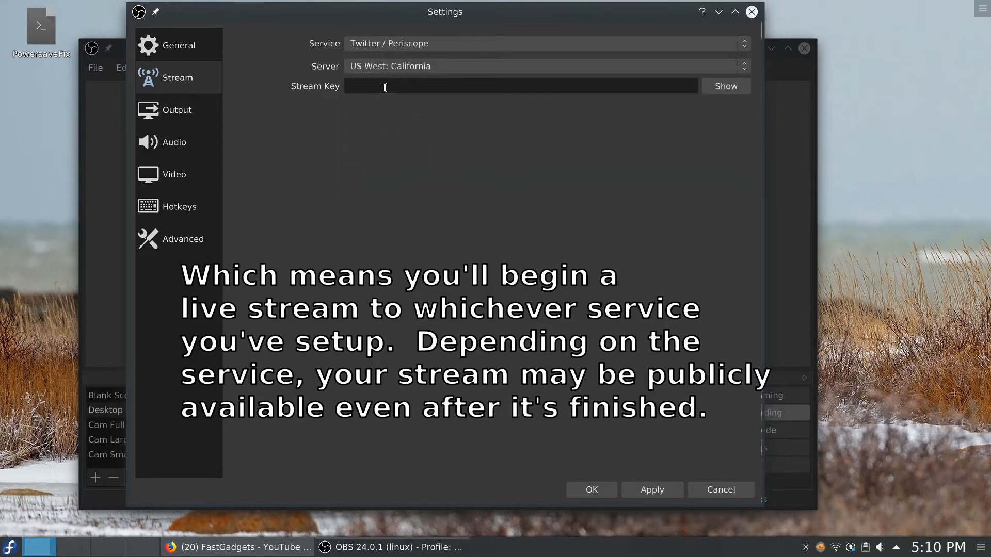
left_click(447, 43)
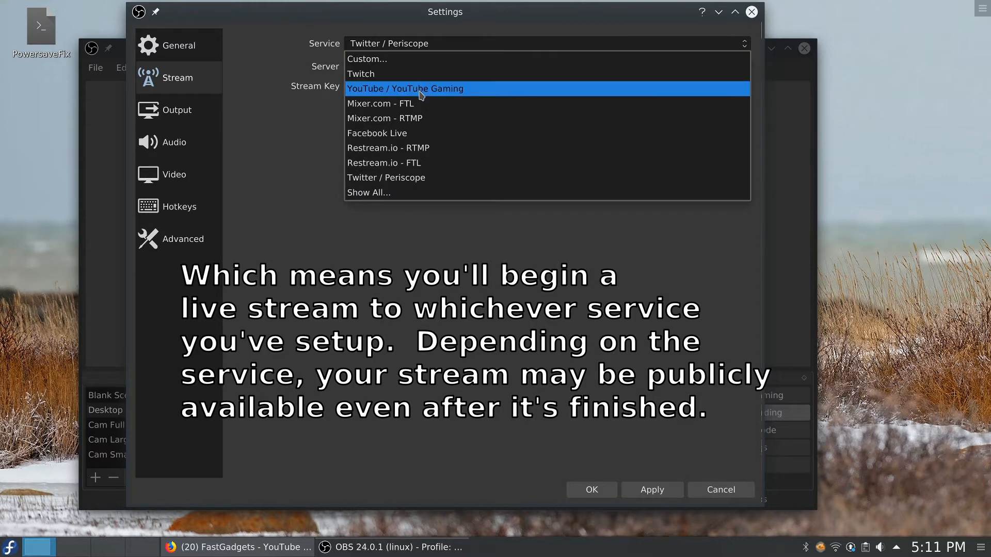
left_click(403, 88)
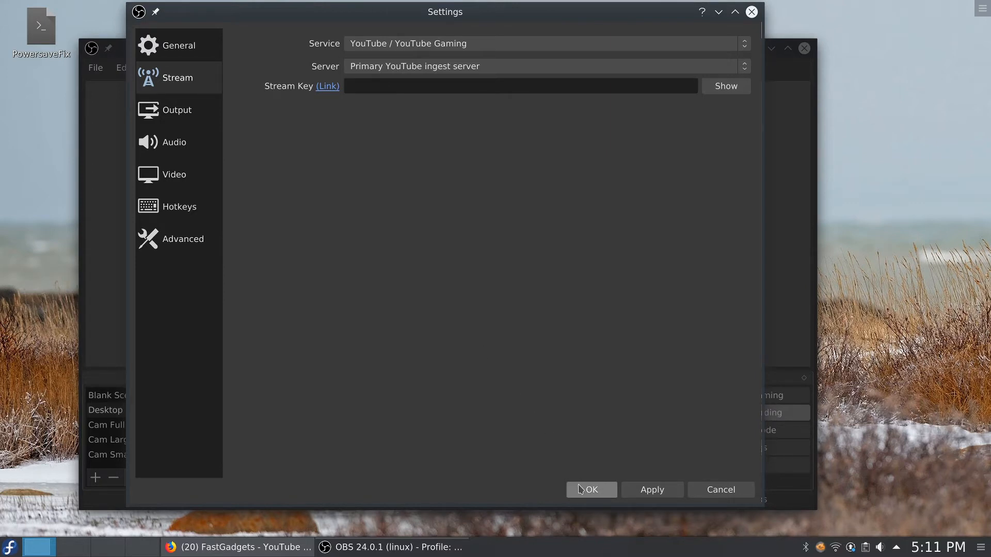
left_click(725, 489)
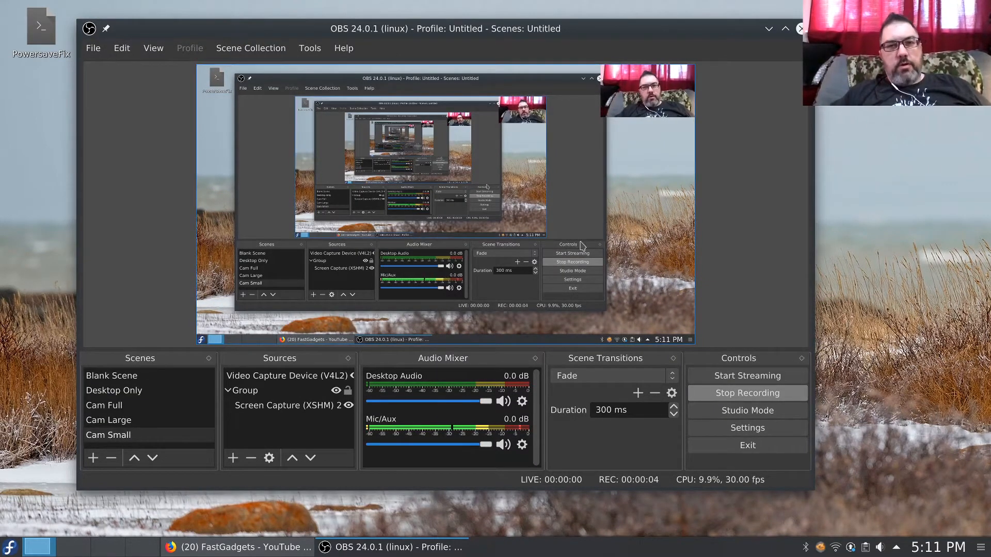
Step: Reposition the main window and examine the streaming services offered in the stream settings, keeping Twitch
left_click_drag(482, 32, 474, 40)
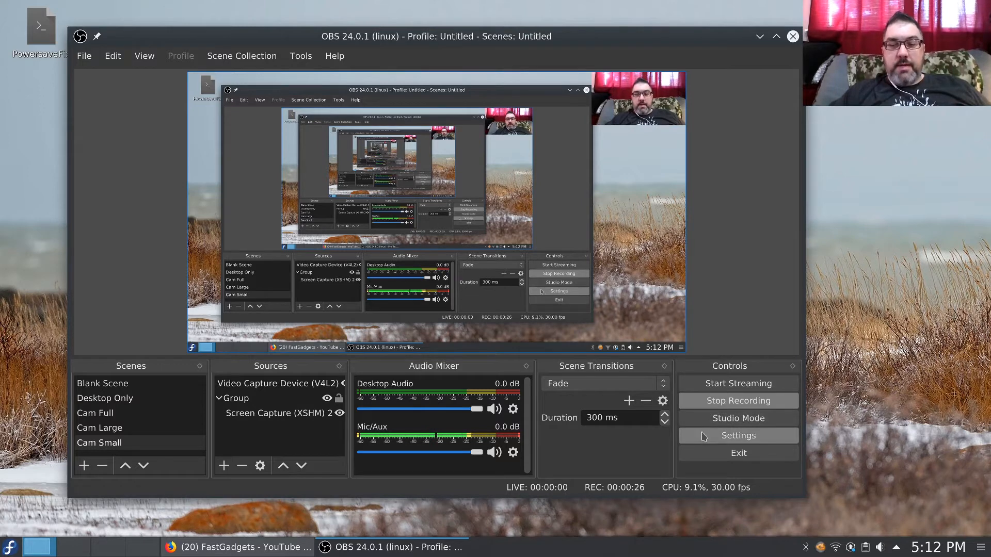
left_click(737, 436)
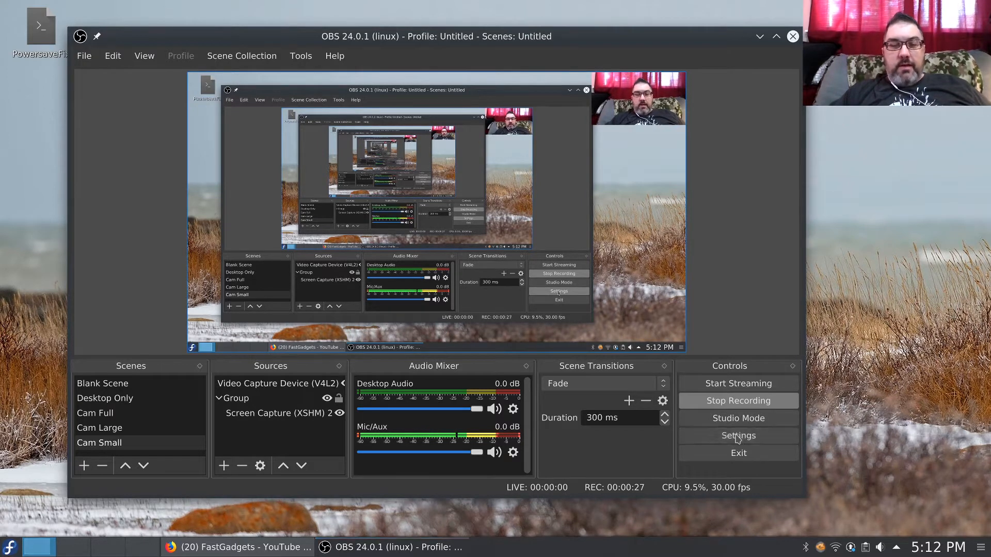
left_click(155, 76)
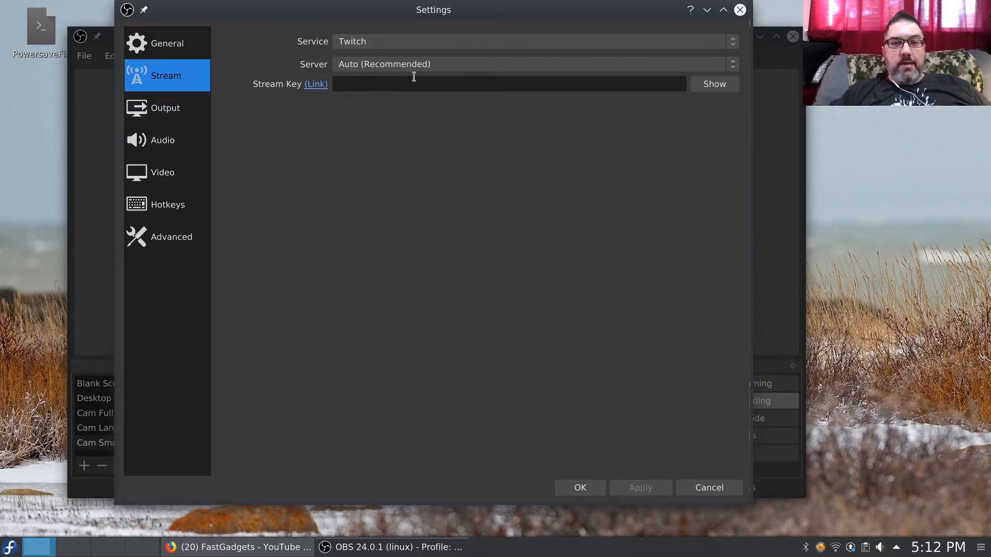
left_click(388, 37)
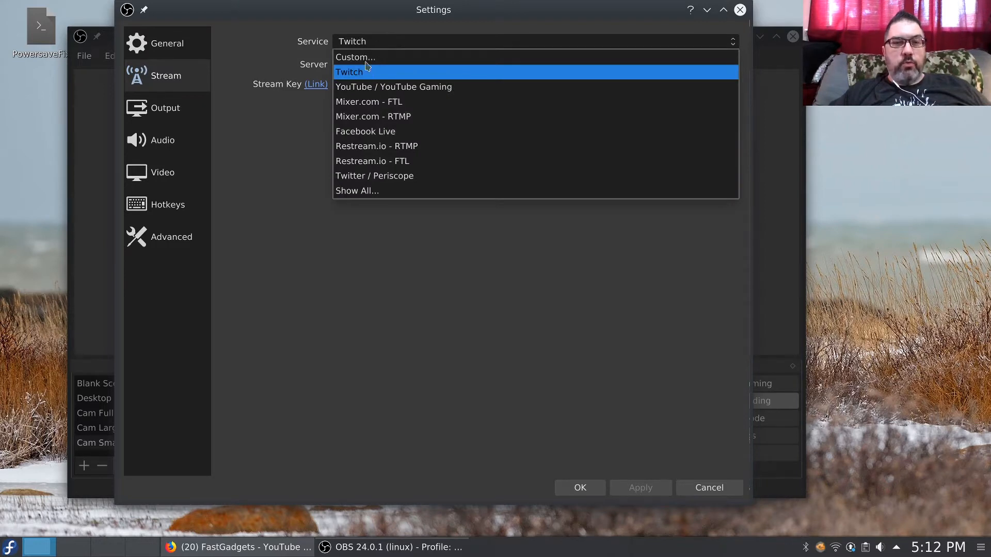
left_click(364, 39)
Step: Examine the streaming video bitrate and the available encoders in the output settings, keeping the current selections
left_click(163, 108)
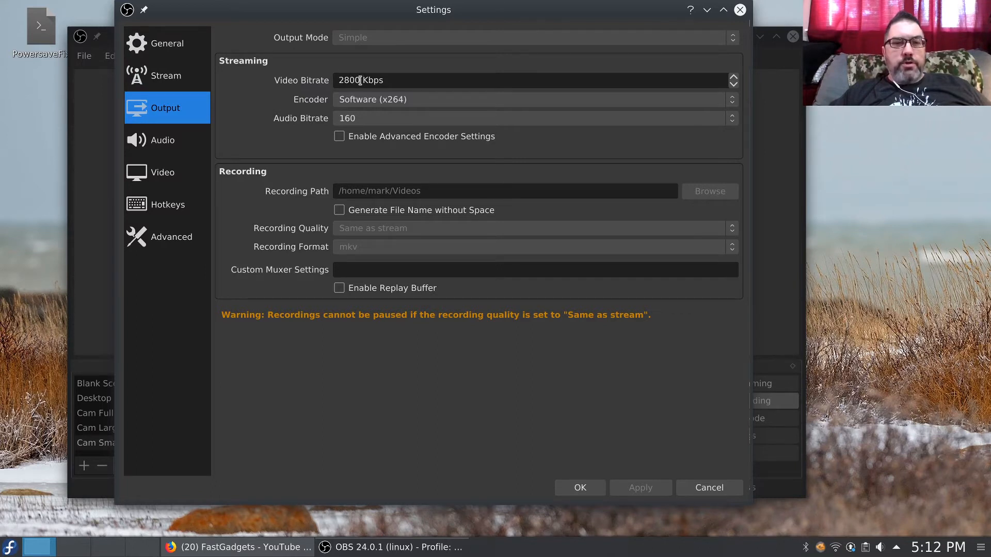
left_click_drag(360, 80, 335, 78)
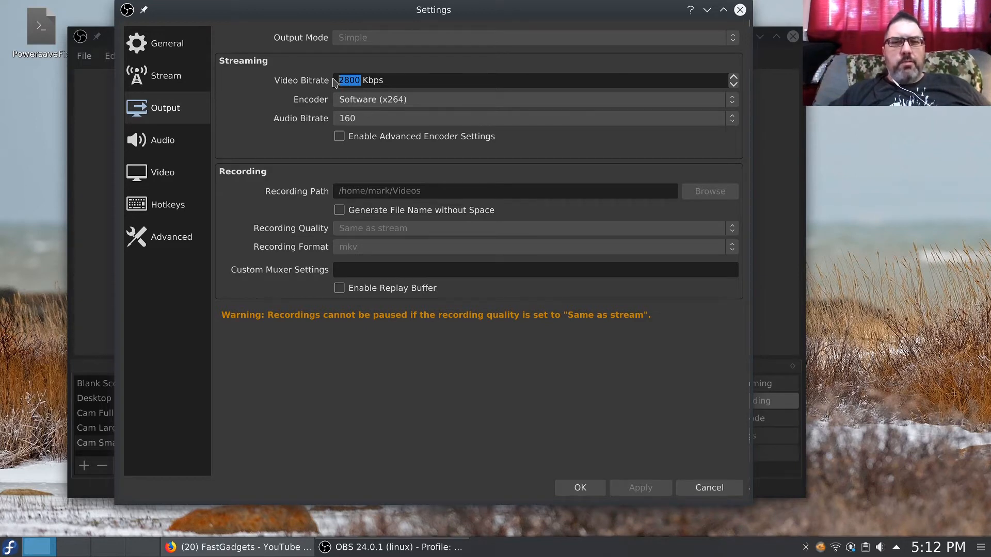
left_click(359, 80)
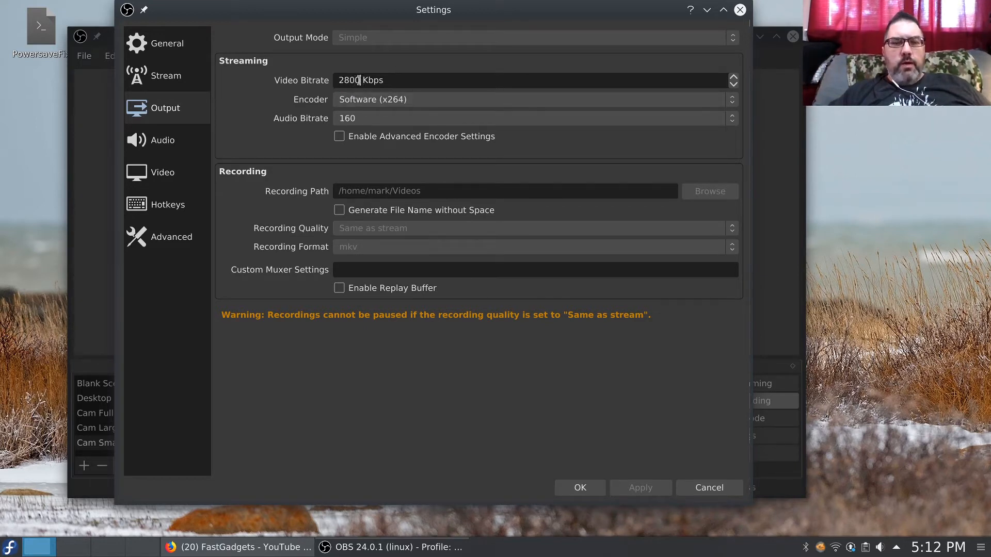
left_click_drag(359, 80, 336, 78)
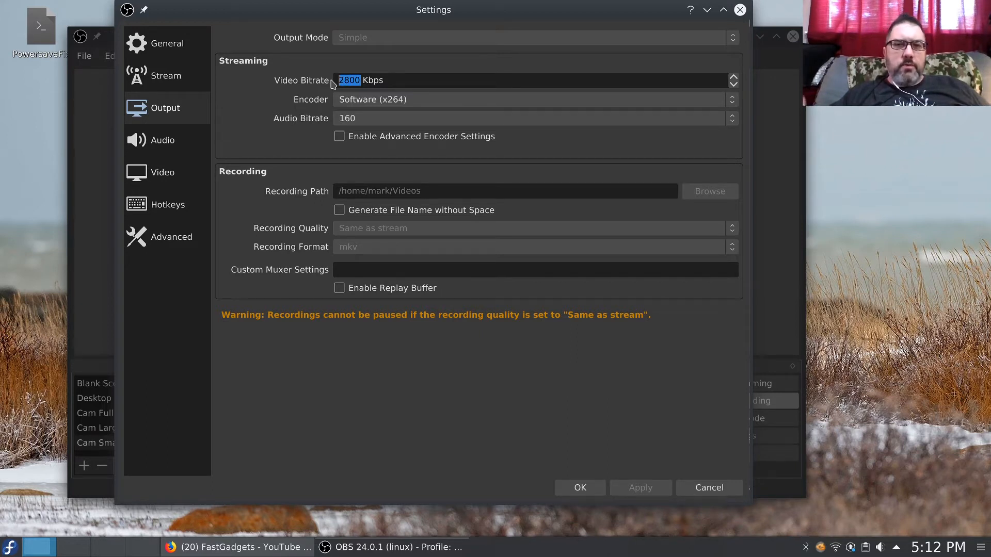
left_click(732, 101)
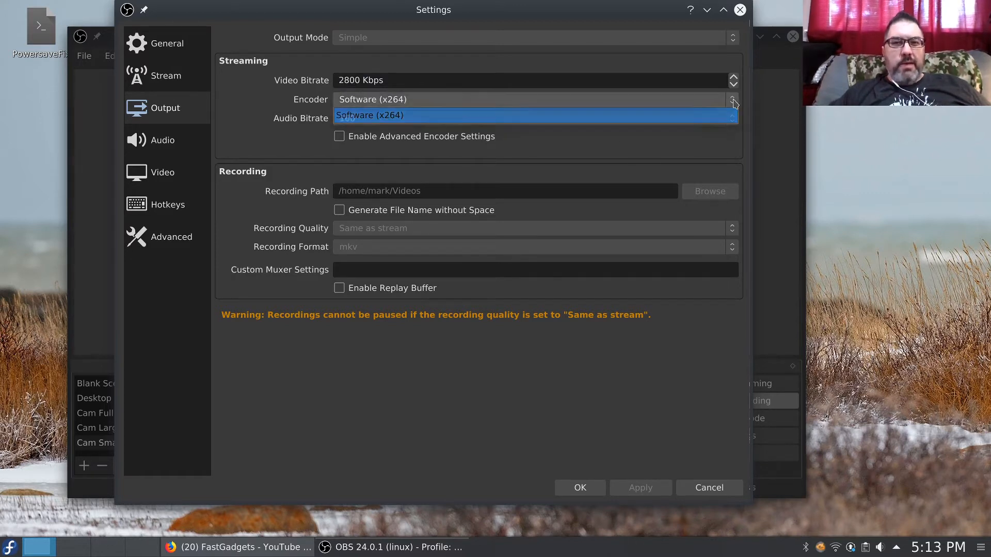
left_click(735, 103)
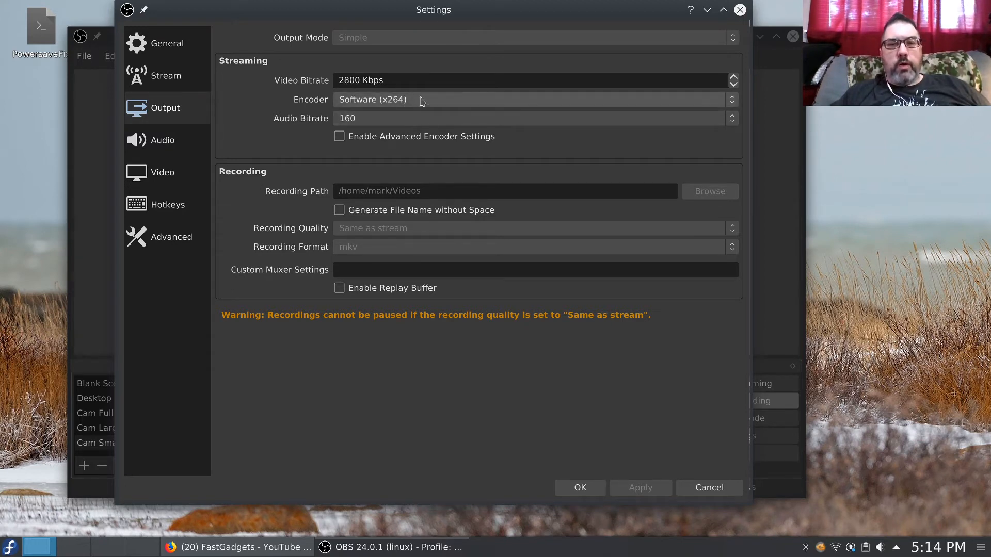
Step: Examine the audio bitrate options for streaming, keeping the current selection
left_click(389, 120)
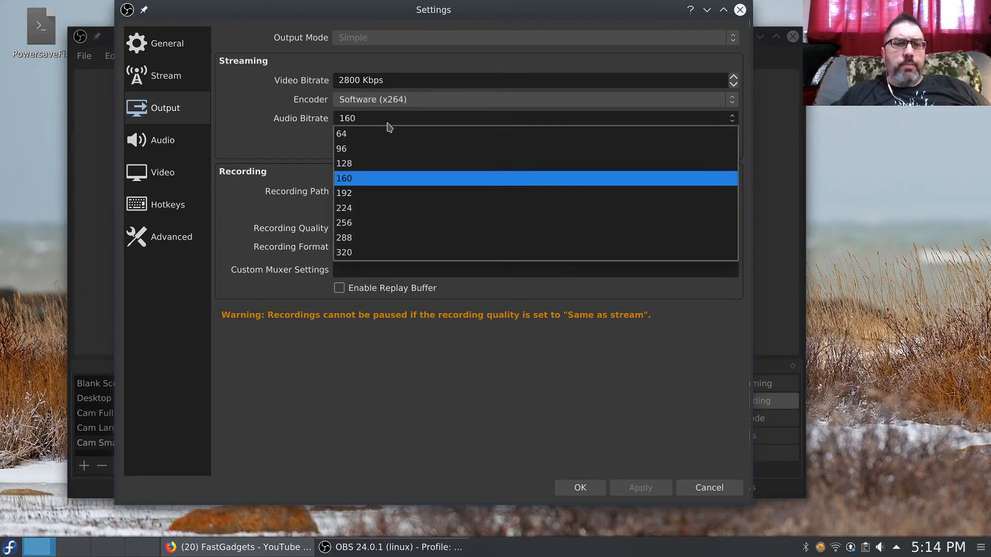
left_click(389, 122)
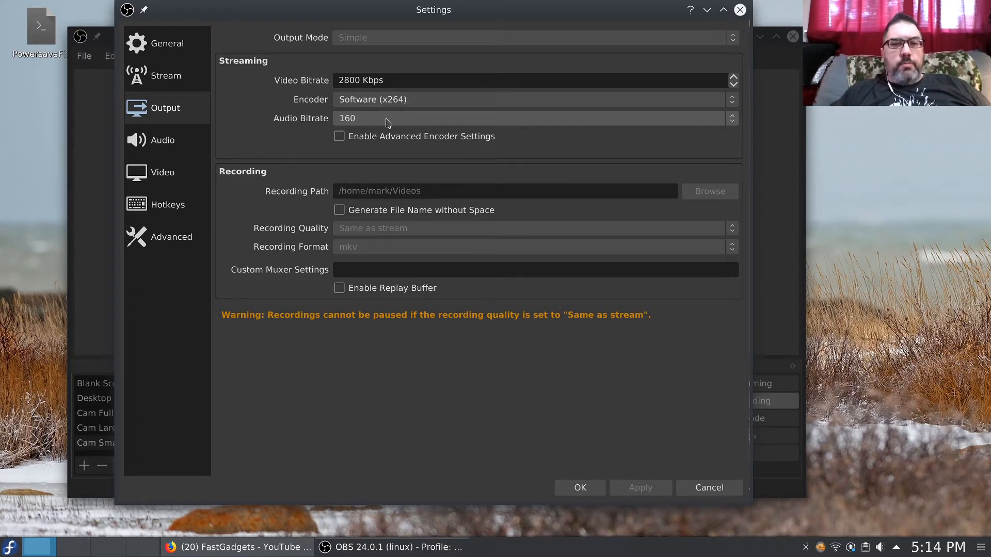
left_click(388, 120)
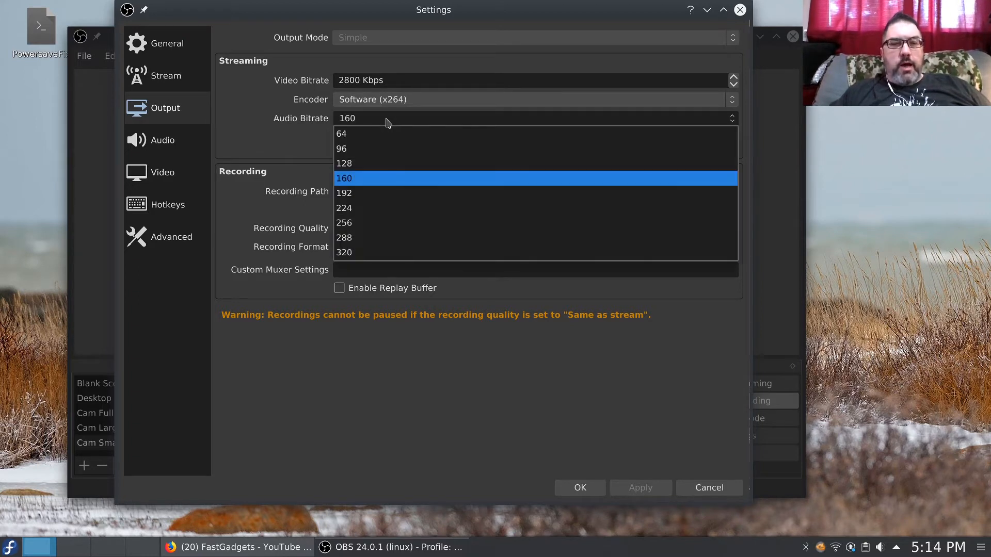
left_click(381, 122)
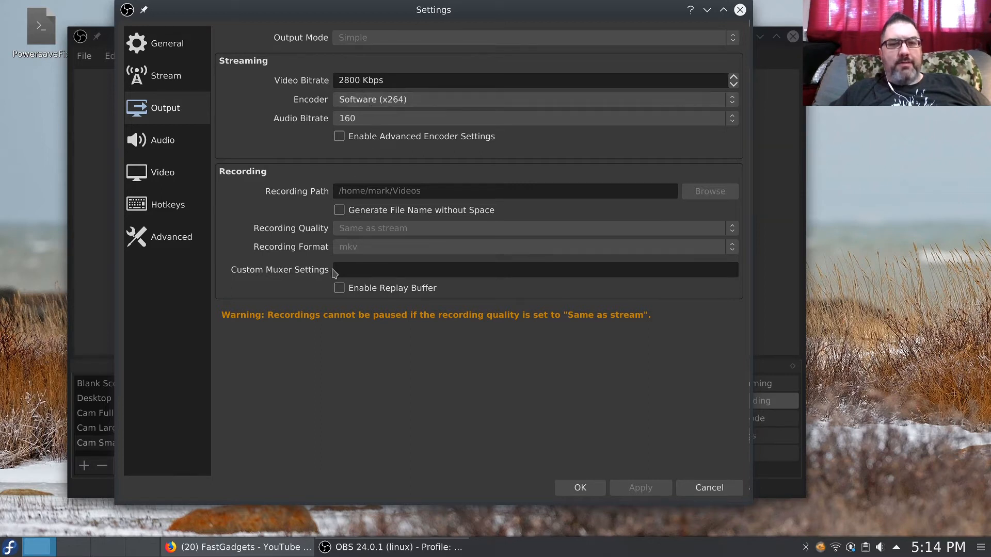
Step: Review the audio and video settings pages and bring up the hotkey assignments
left_click(154, 141)
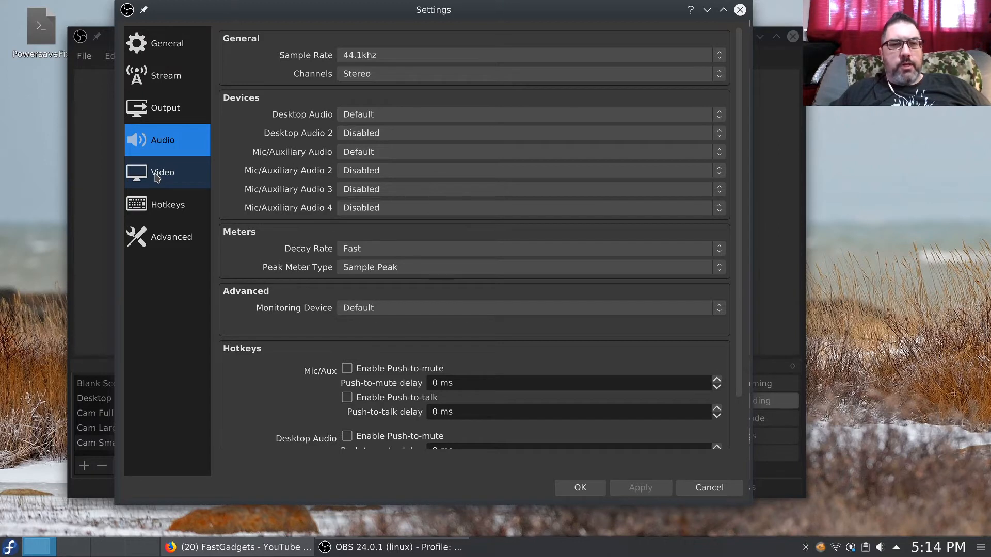
left_click(157, 175)
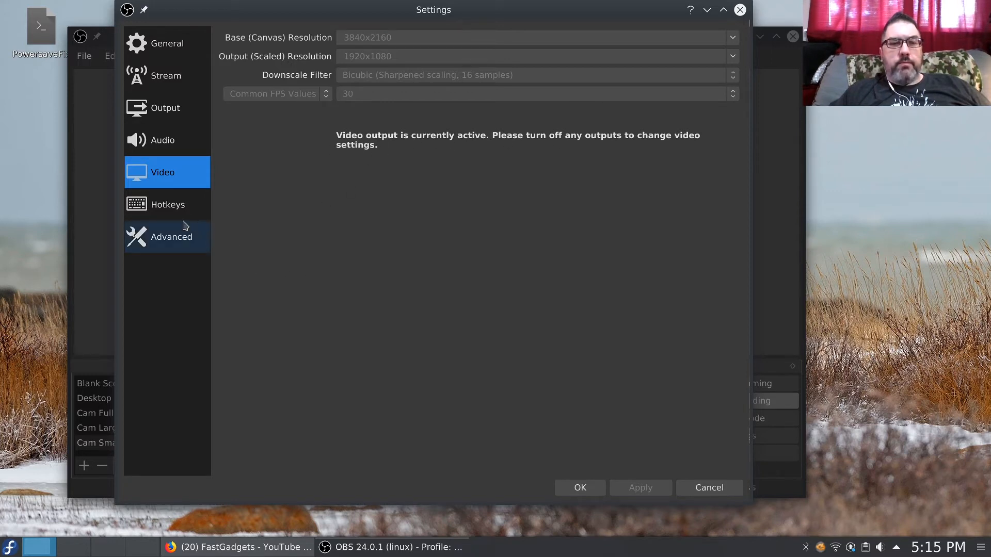
left_click(158, 203)
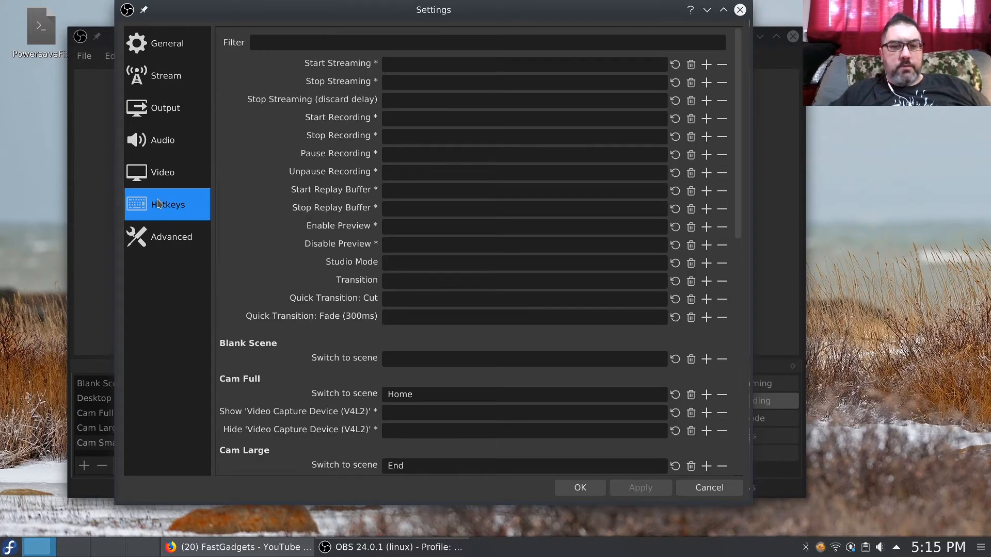
Step: Review the scene hotkeys, try [ as the switch-to-scene hotkey for Desktop Only, and close the settings without saving
scroll(325, 325, "down", 5)
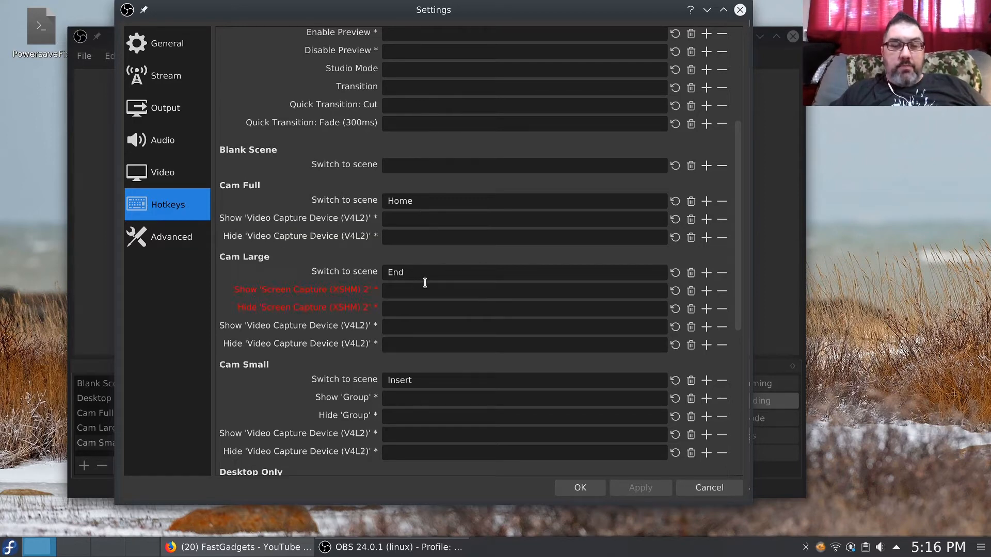
scroll(562, 428, "down", 3)
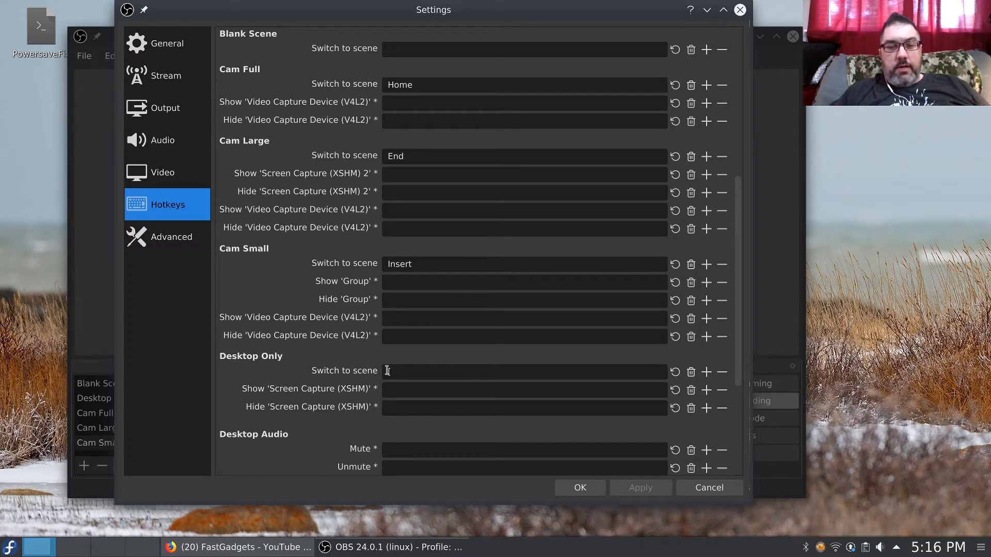
left_click(391, 373)
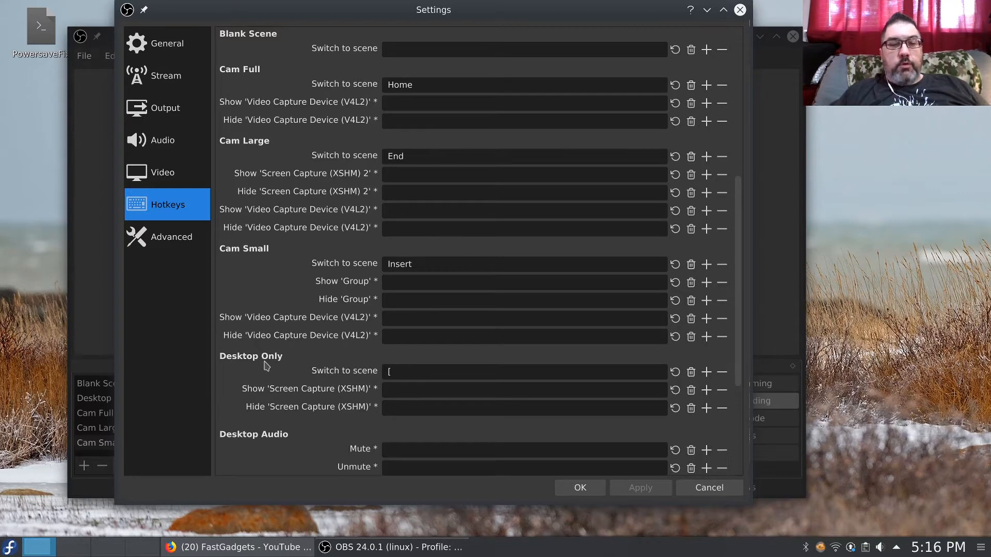
scroll(293, 347, "up", 2)
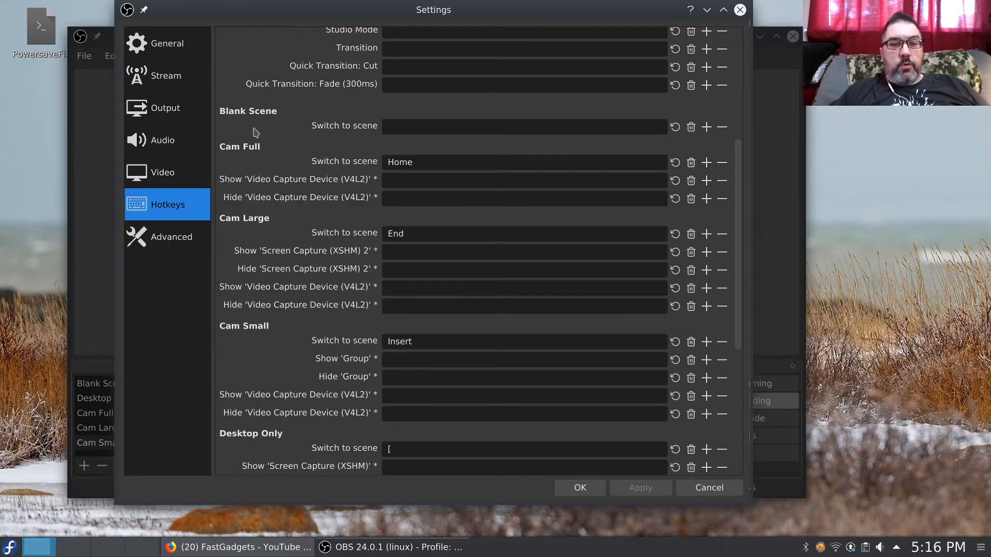
left_click(715, 489)
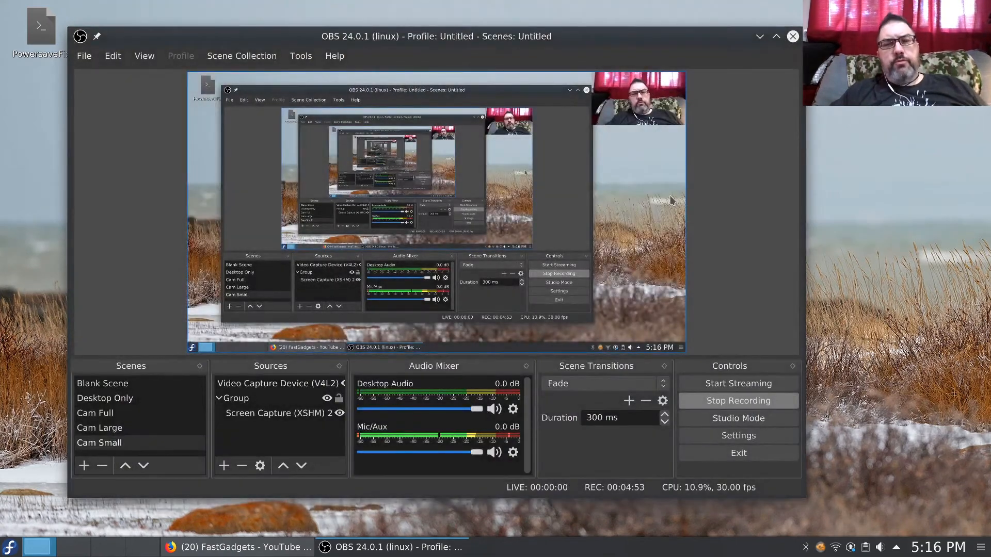
left_click_drag(260, 126, 371, 108)
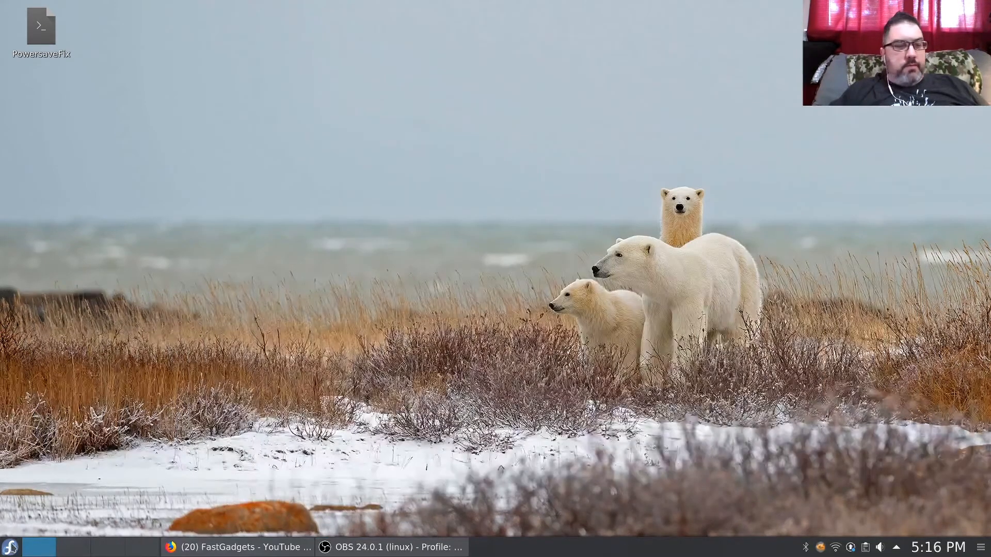
left_click(10, 548)
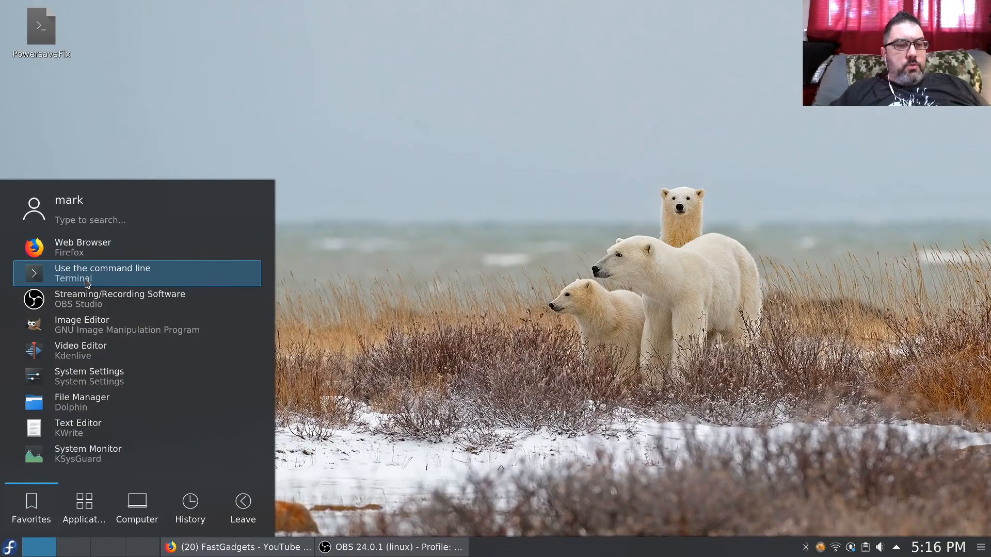
left_click(82, 401)
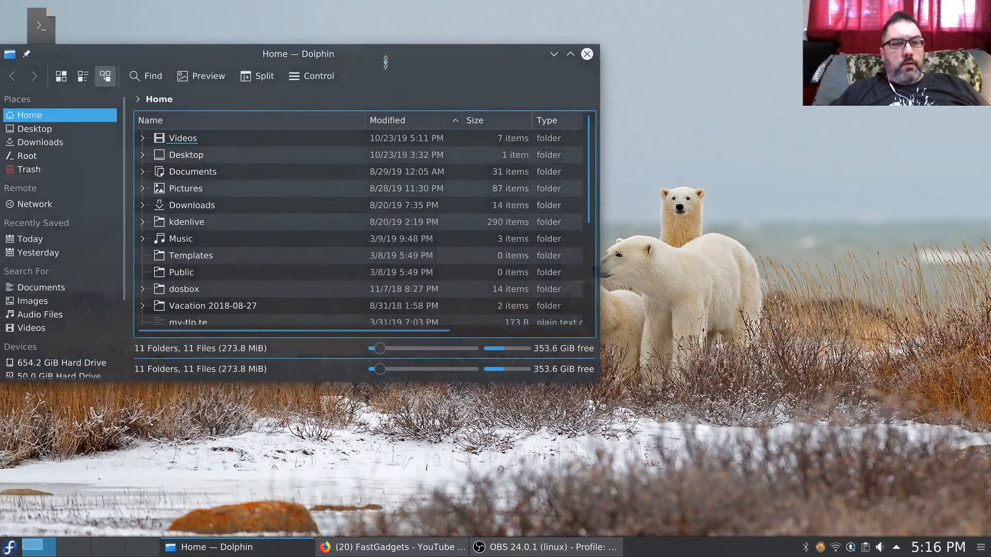
left_click_drag(385, 62, 421, 83)
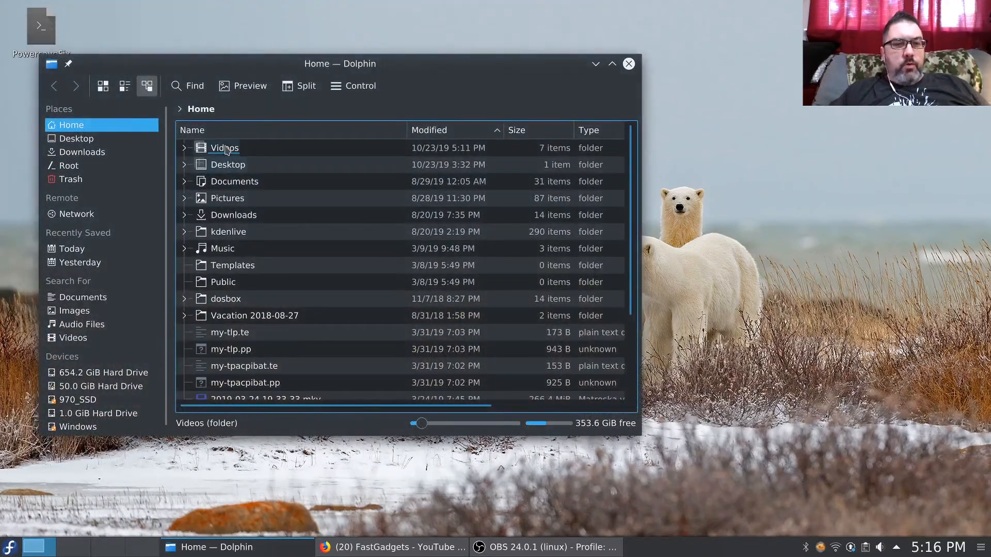
left_click(223, 148)
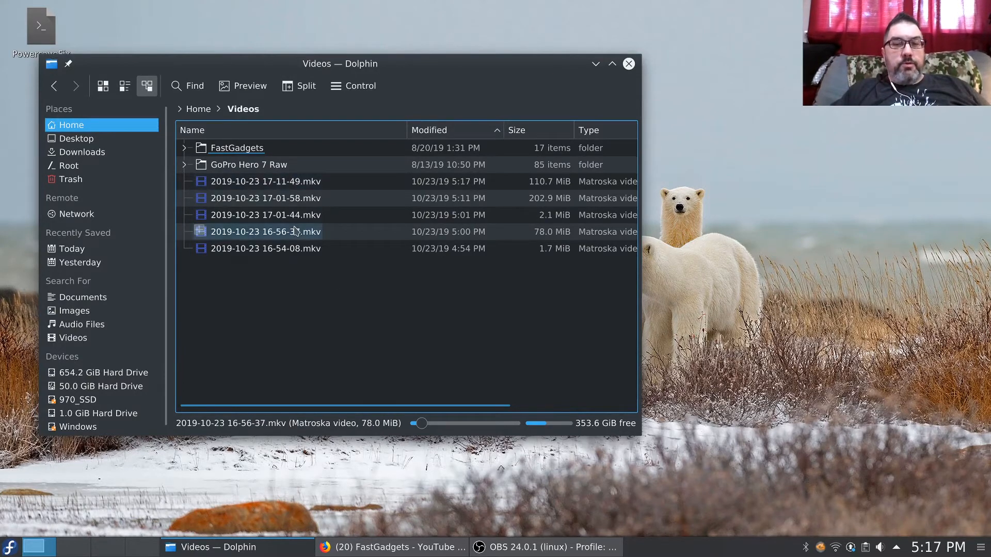
left_click(310, 202)
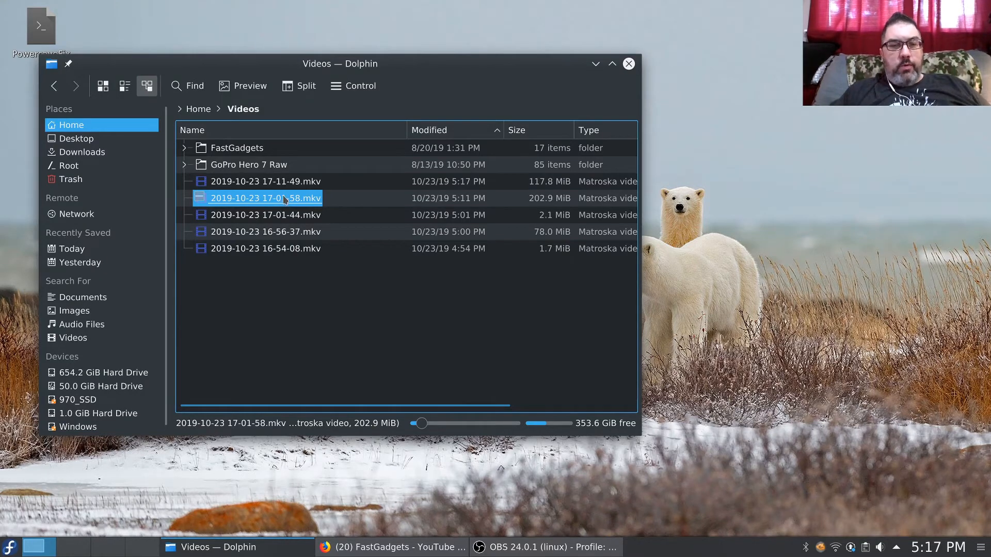
left_click(284, 182)
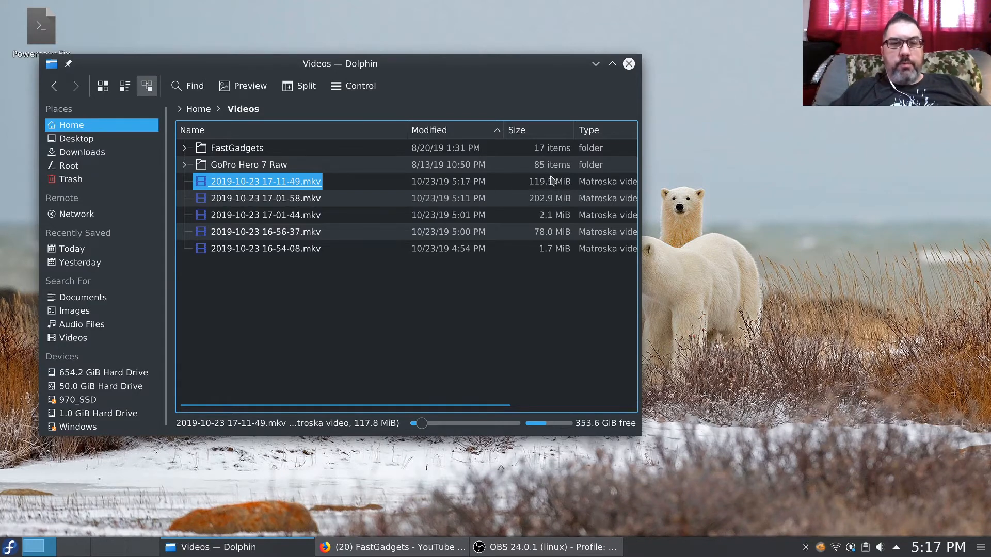
Step: Switch back to OBS Studio and review the stream settings and the streaming video bitrate in the output settings, without saving changes
left_click(568, 547)
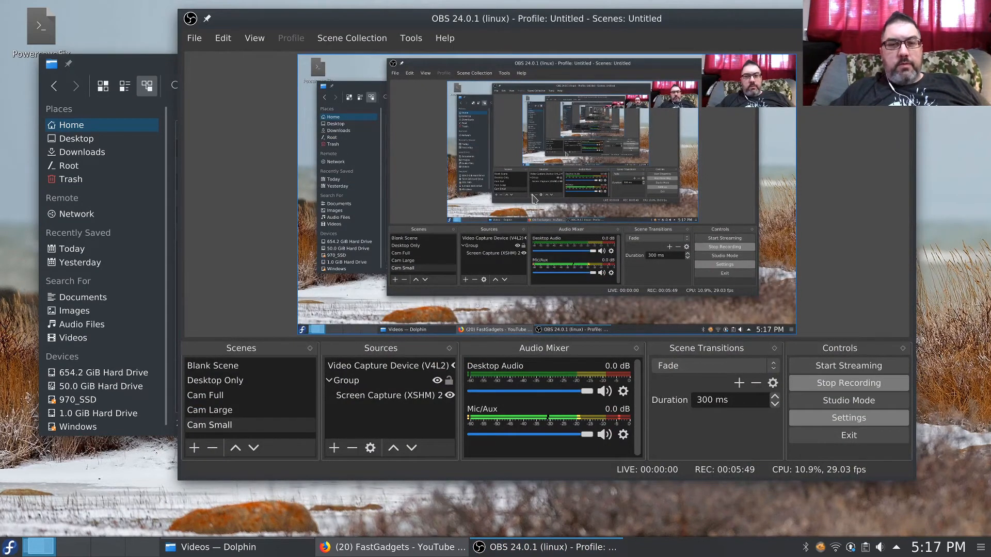
left_click(848, 418)
left_click(254, 76)
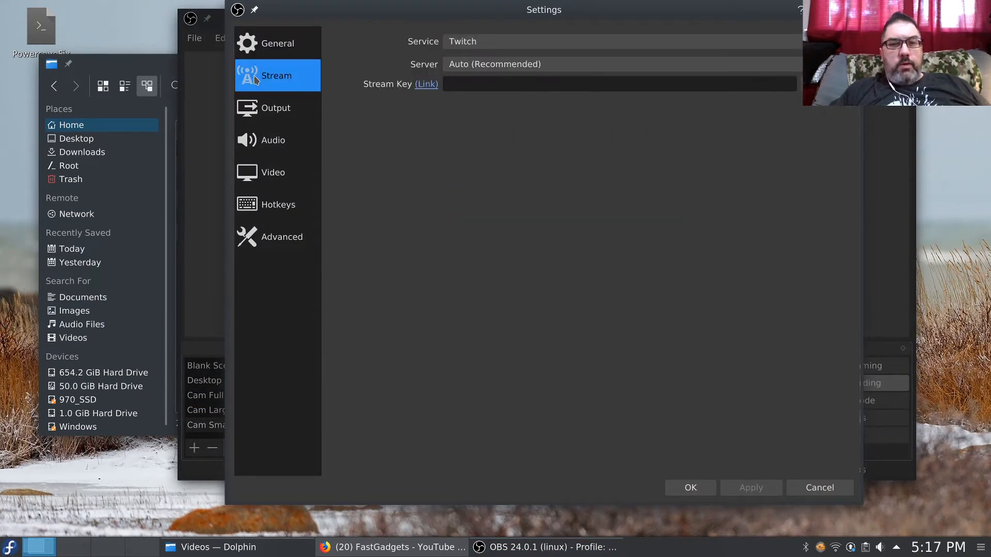
left_click(258, 109)
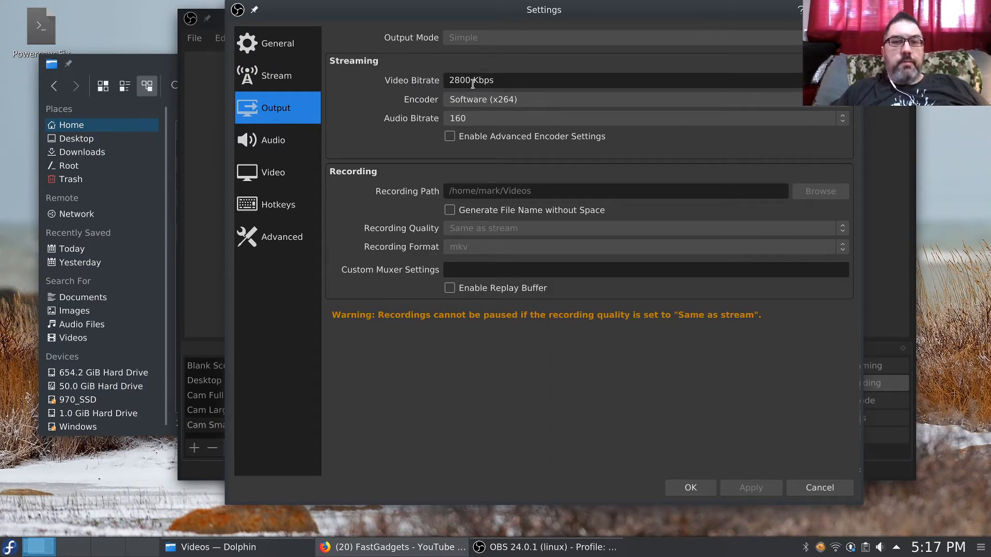
left_click(837, 494)
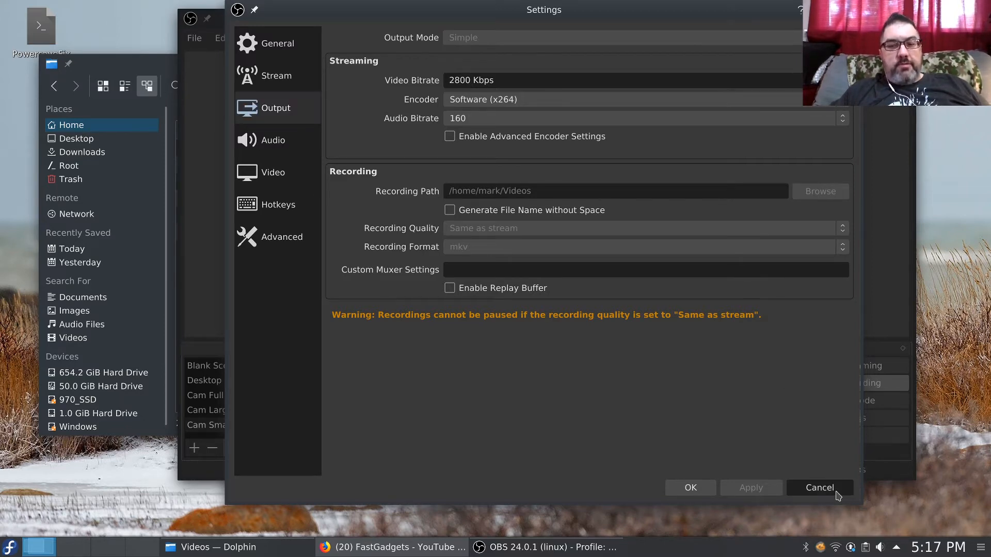
Step: Switch the active scene to Cam Large and glance at the Videos folder before returning to OBS Studio
key("ctrl+4")
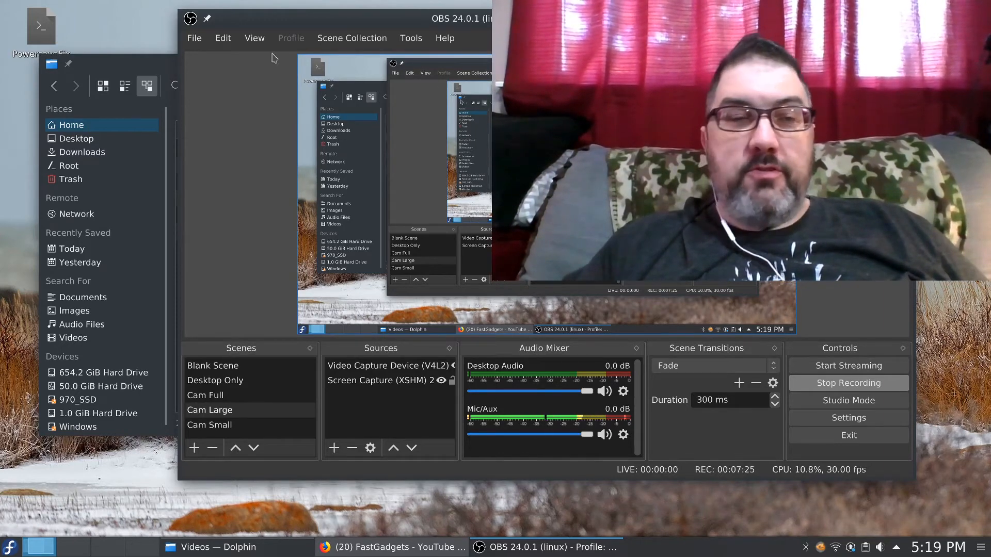
left_click(110, 61)
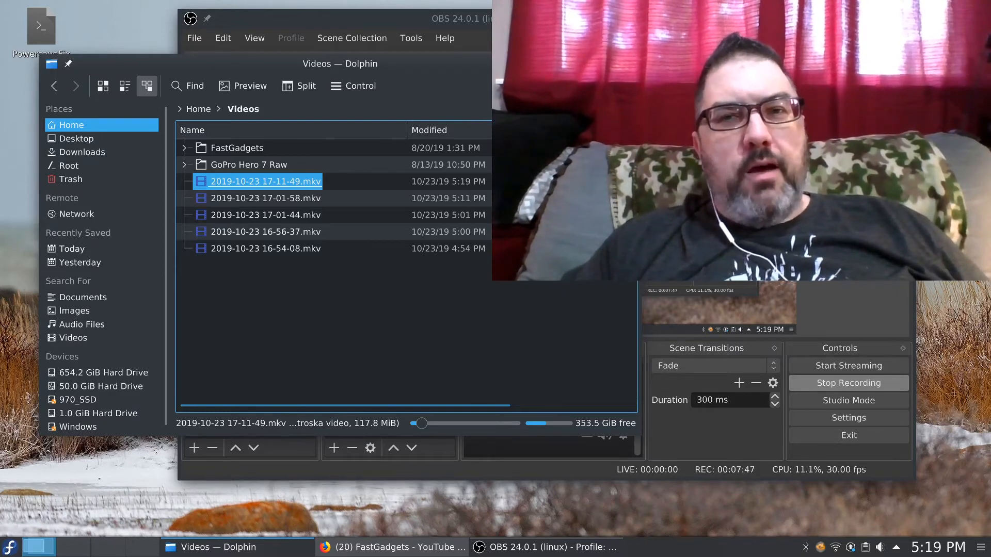
left_click(852, 310)
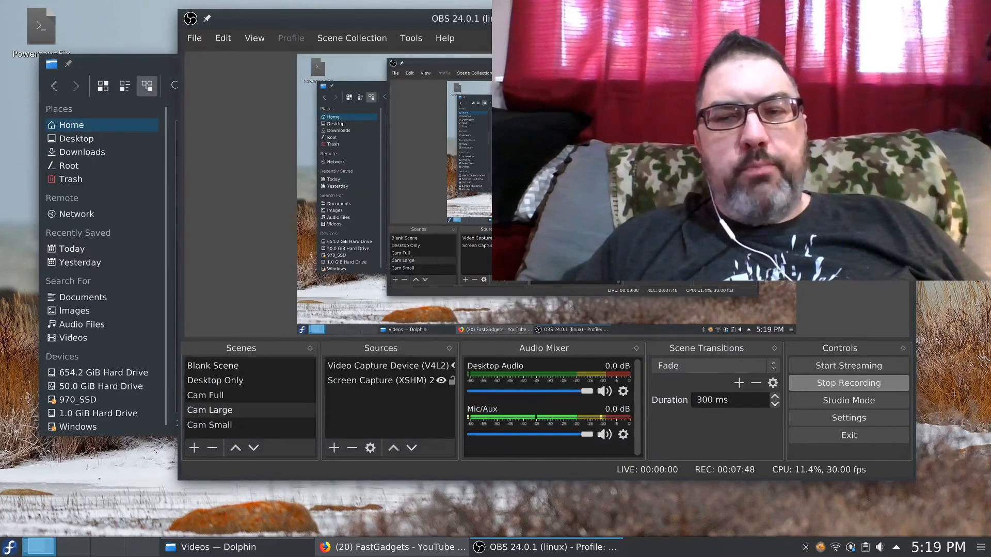
Step: Review the canvas resolution, output resolution and frame rate in the video settings, closing them without changes
left_click(860, 420)
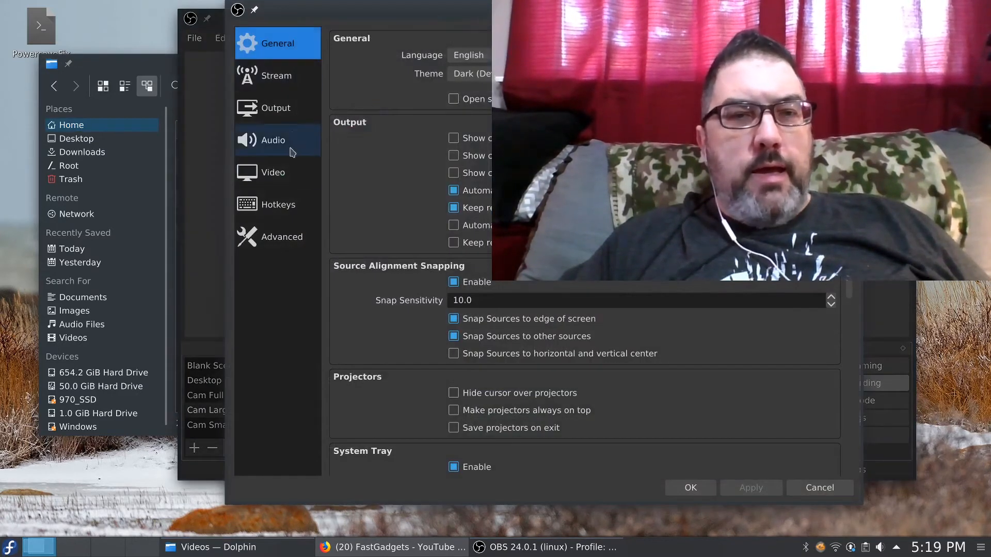
left_click(277, 177)
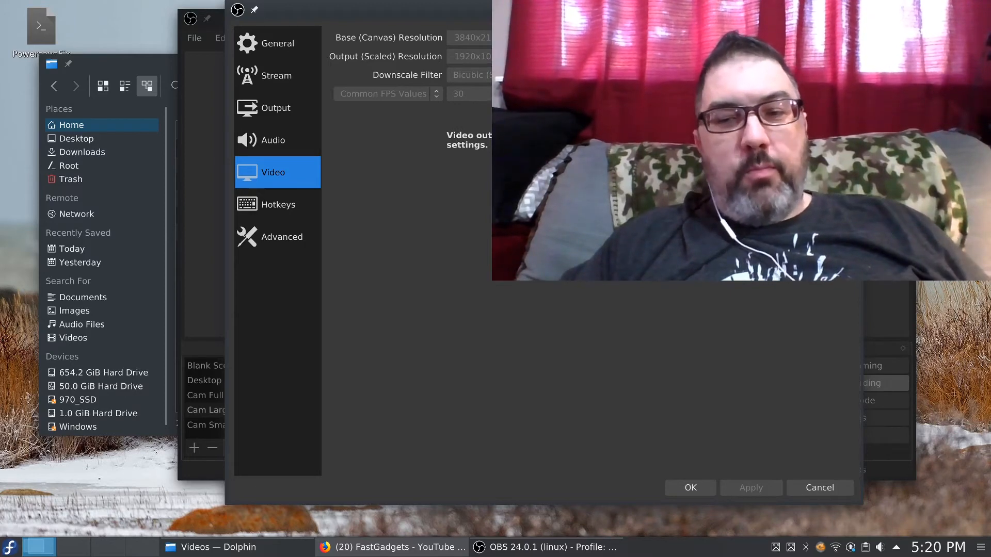
left_click(821, 488)
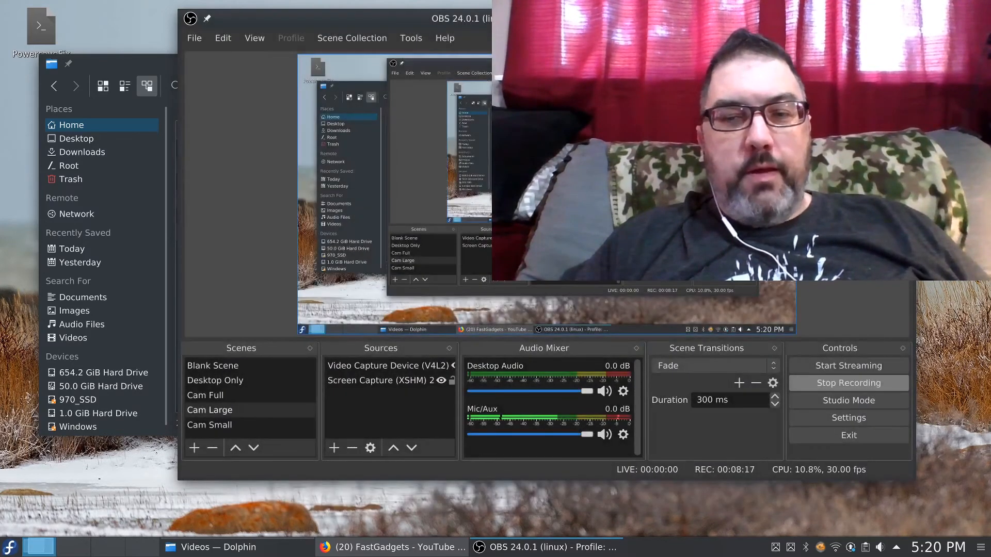
Step: Launch System Monitor from the application launcher and move its window clear of the webcam overlay's lower edge
left_click(10, 548)
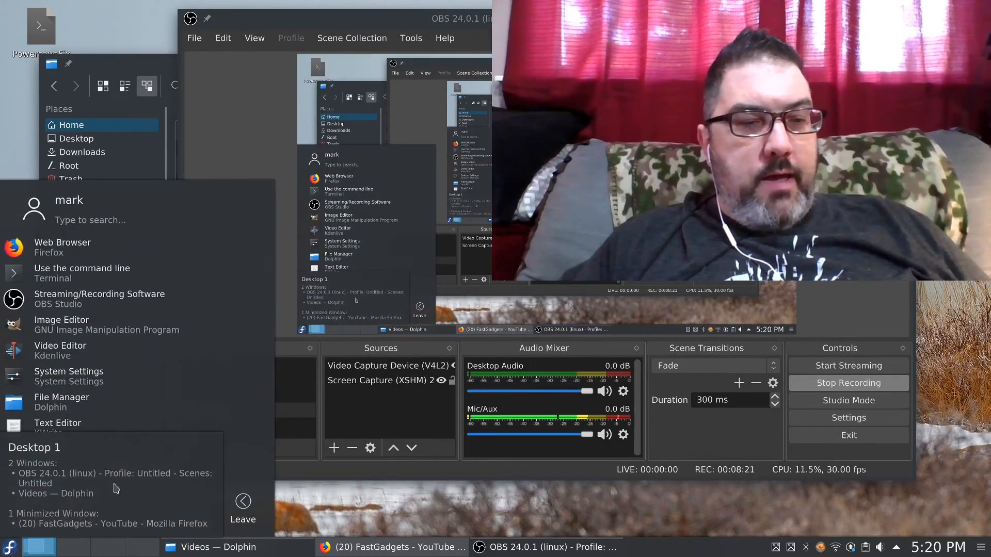
left_click(84, 508)
left_click(31, 509)
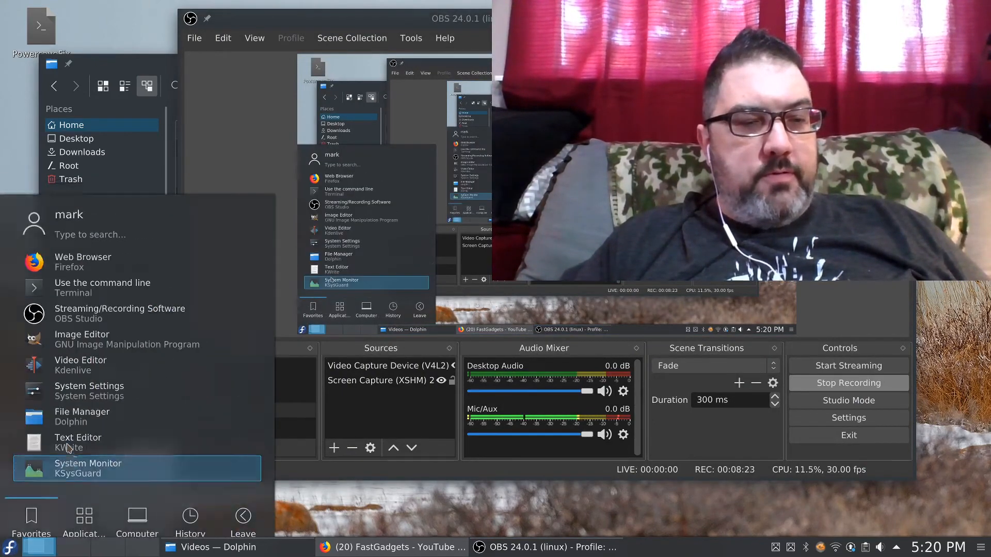
left_click(83, 461)
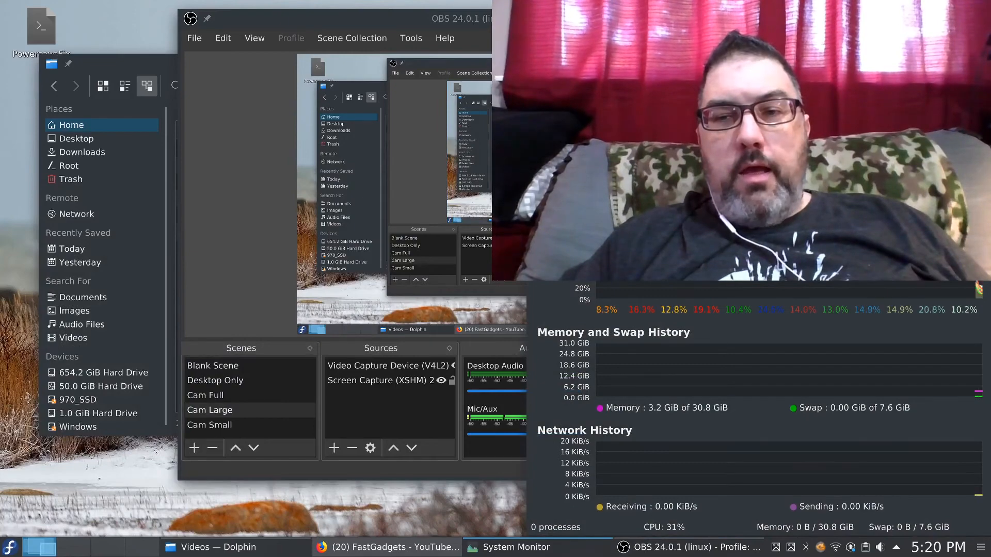
left_click_drag(643, 124, 438, 44)
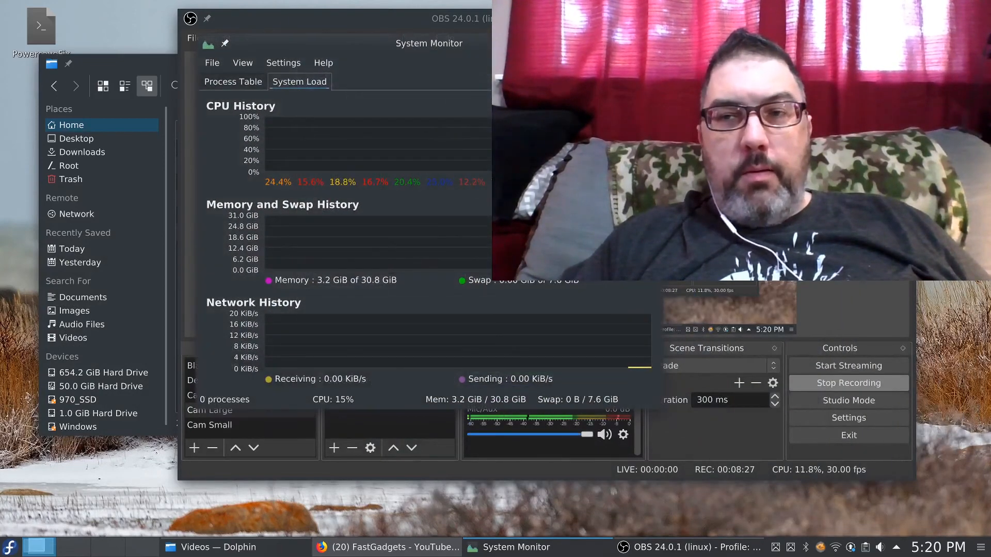
Step: Minimize OBS Studio and examine the CPU, memory and network history graphs, repositioning the System Monitor window
left_click(870, 19)
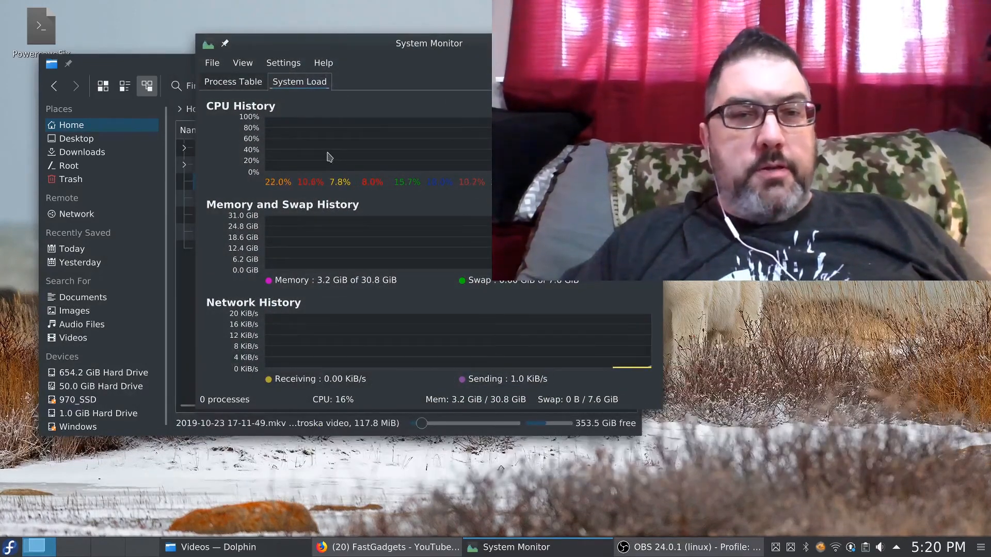
mouse_move(328, 156)
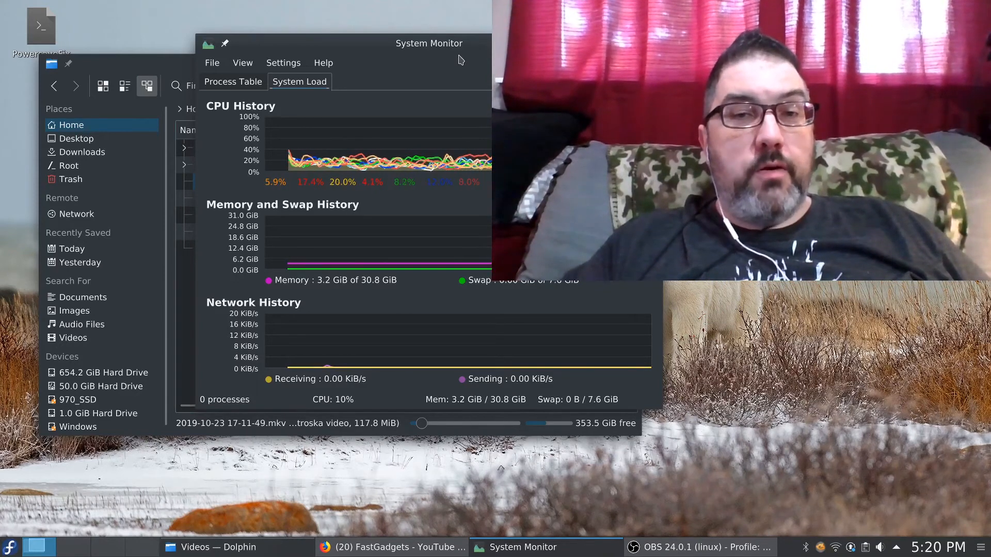
left_click_drag(322, 44, 239, 62)
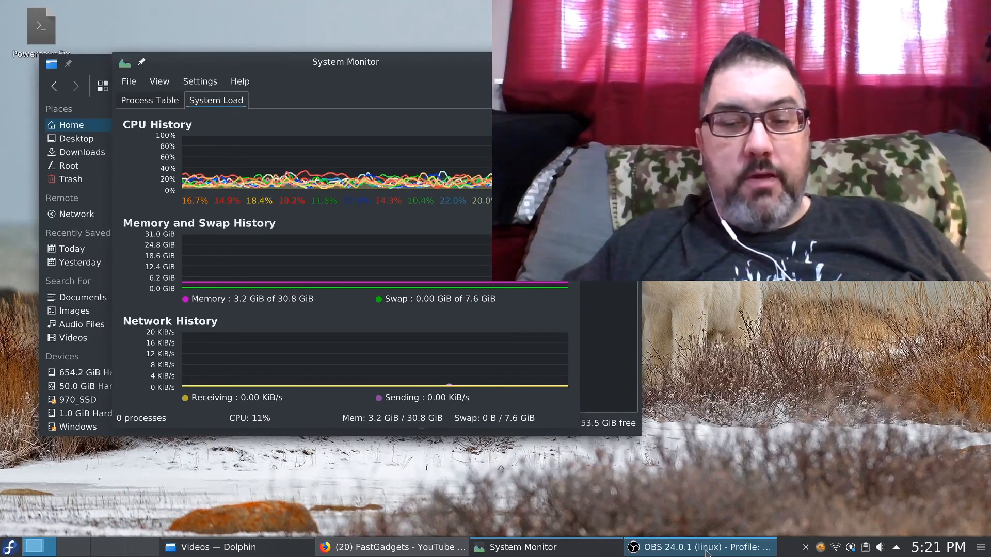
Step: Switch back to OBS Studio and examine the resolution options in the Video Capture Device (V4L2) properties, keeping Leave Unchanged
key("alt+Tab")
left_click_drag(331, 18, 178, 35)
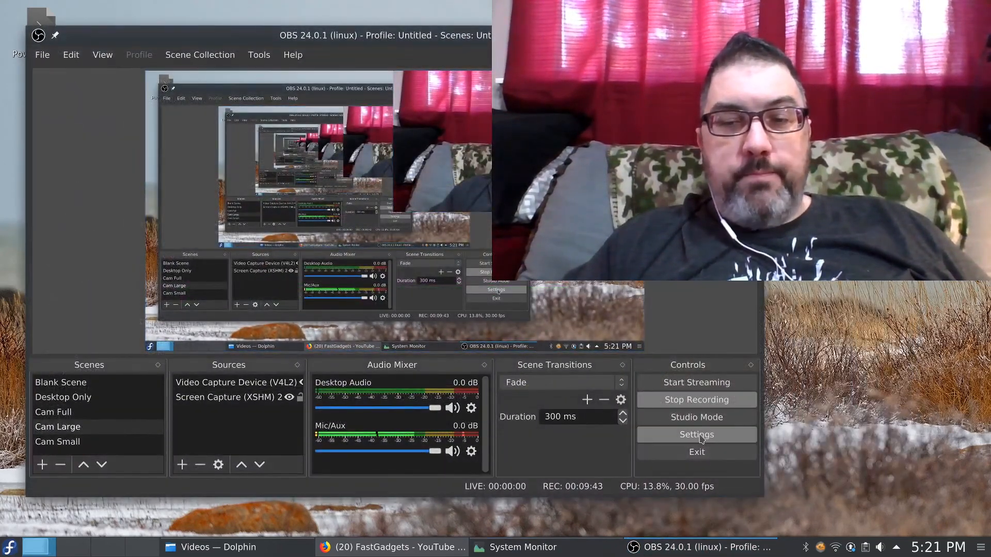
left_click(206, 382)
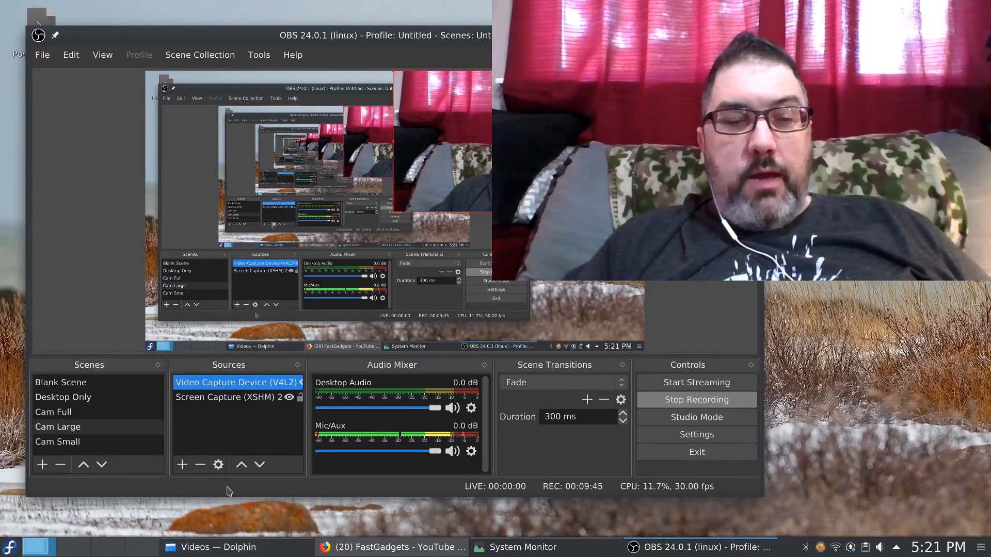
left_click(219, 464)
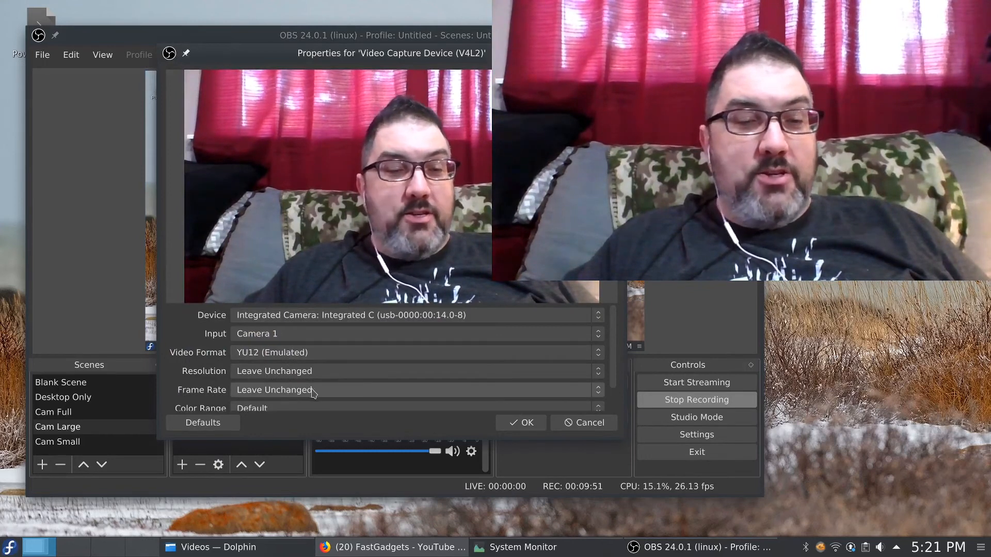
left_click(267, 373)
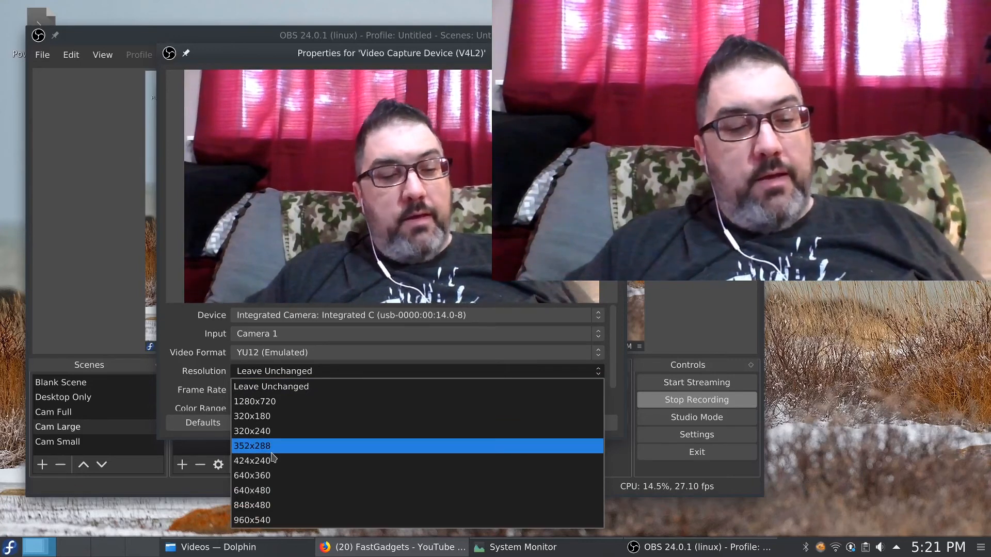
left_click(370, 202)
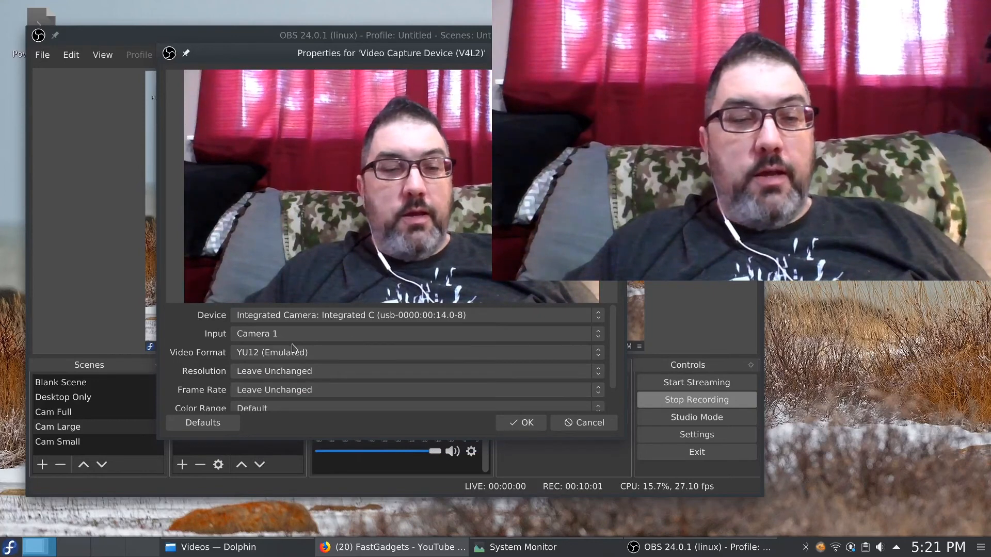
left_click(582, 423)
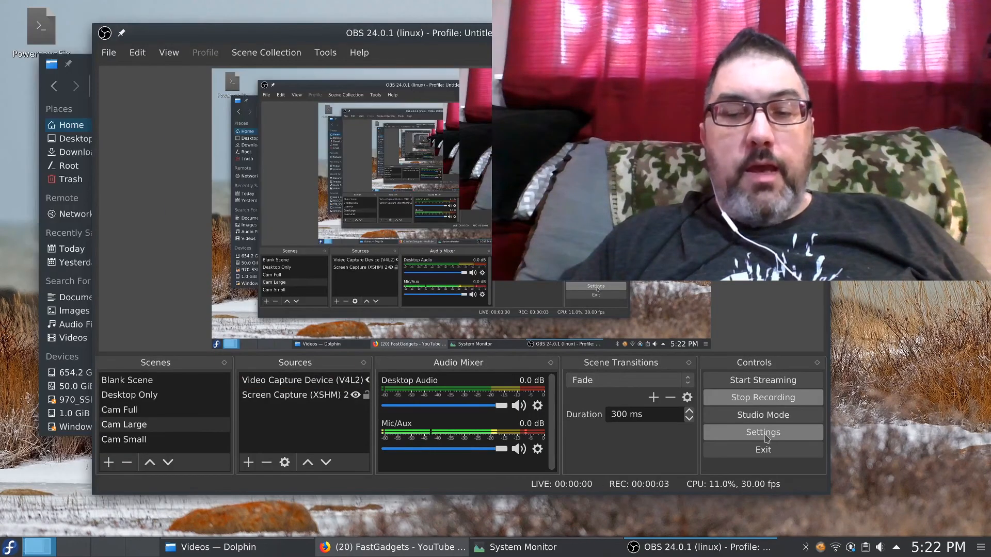
Step: Inspect the streaming video bitrate in the output settings once more and close the settings without changing it
left_click(764, 433)
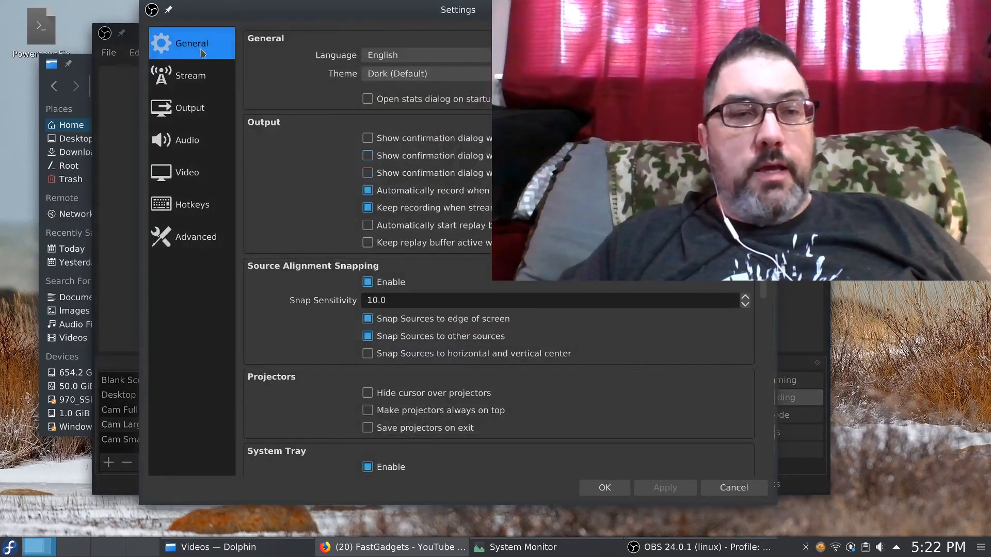
left_click(198, 114)
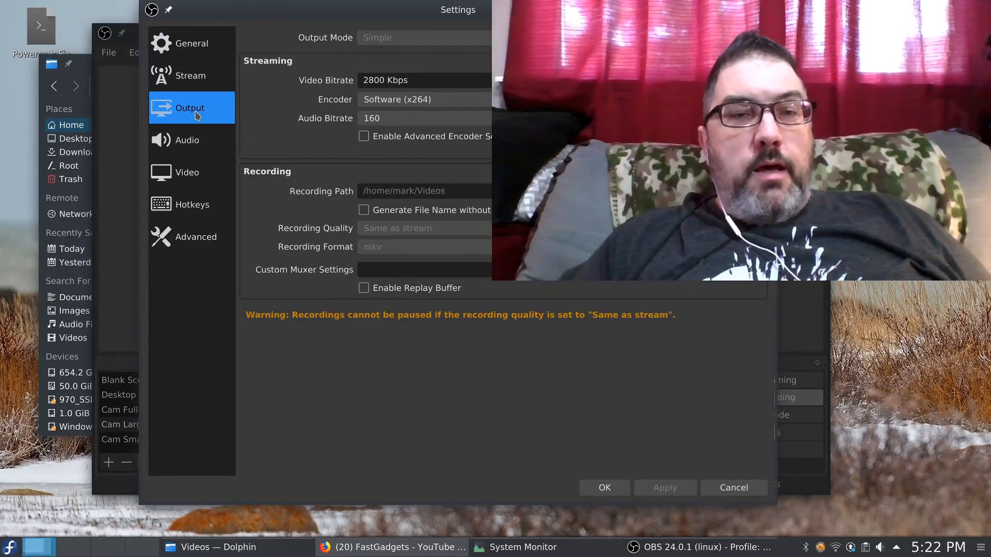
double_click(383, 82)
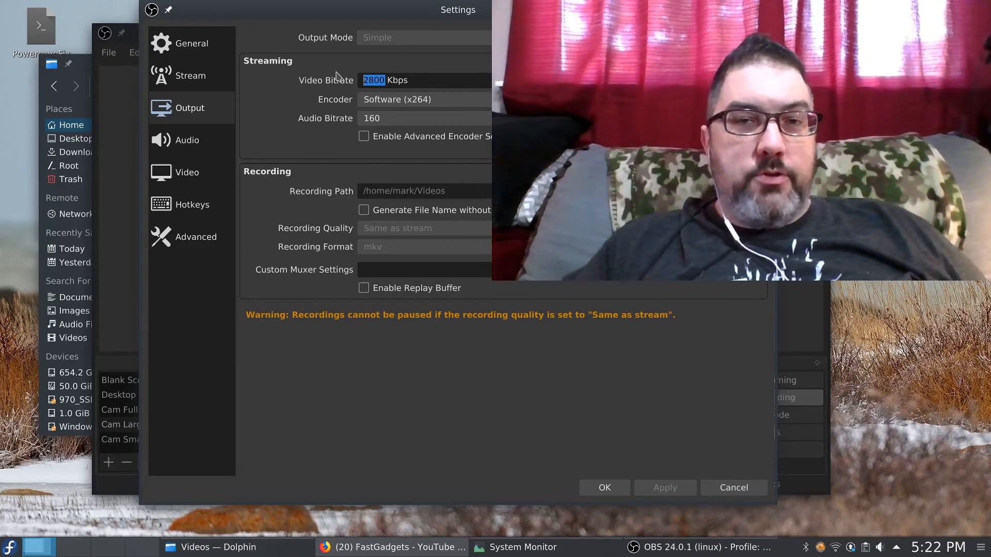
left_click(740, 487)
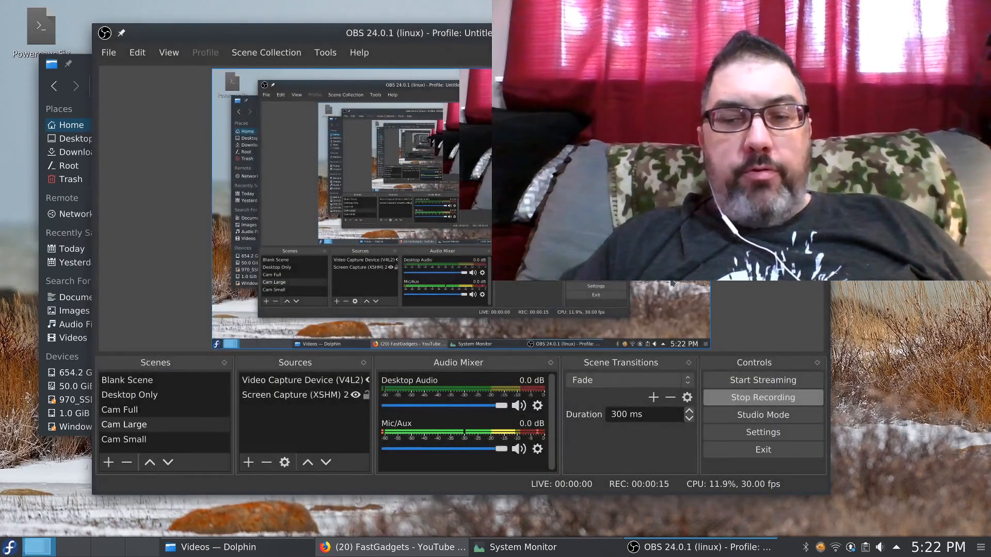